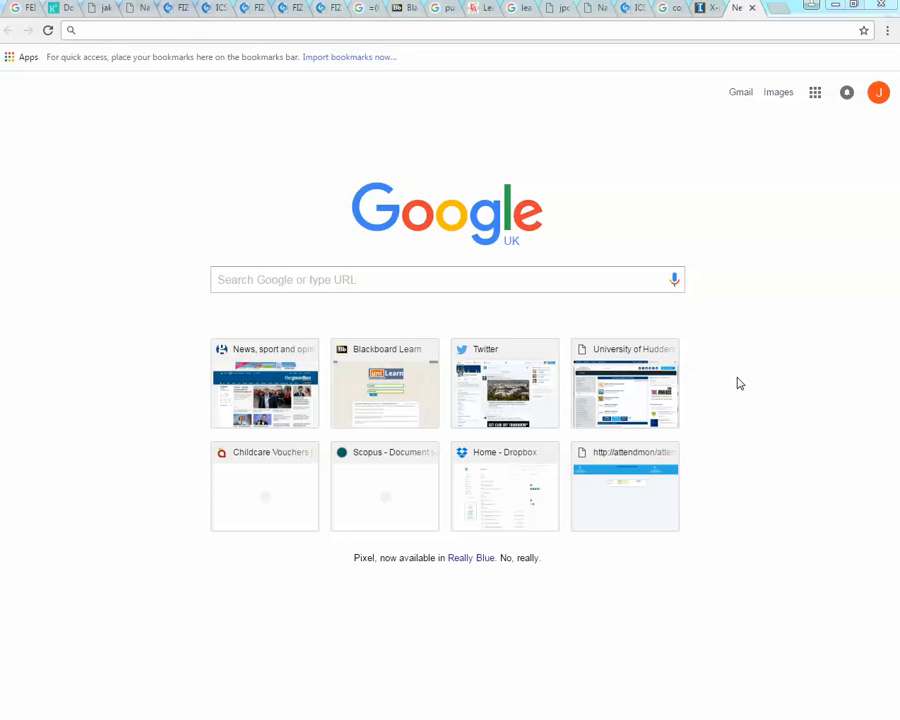
- Search Google for "rsc crystal structure database"
left_click(102, 30)
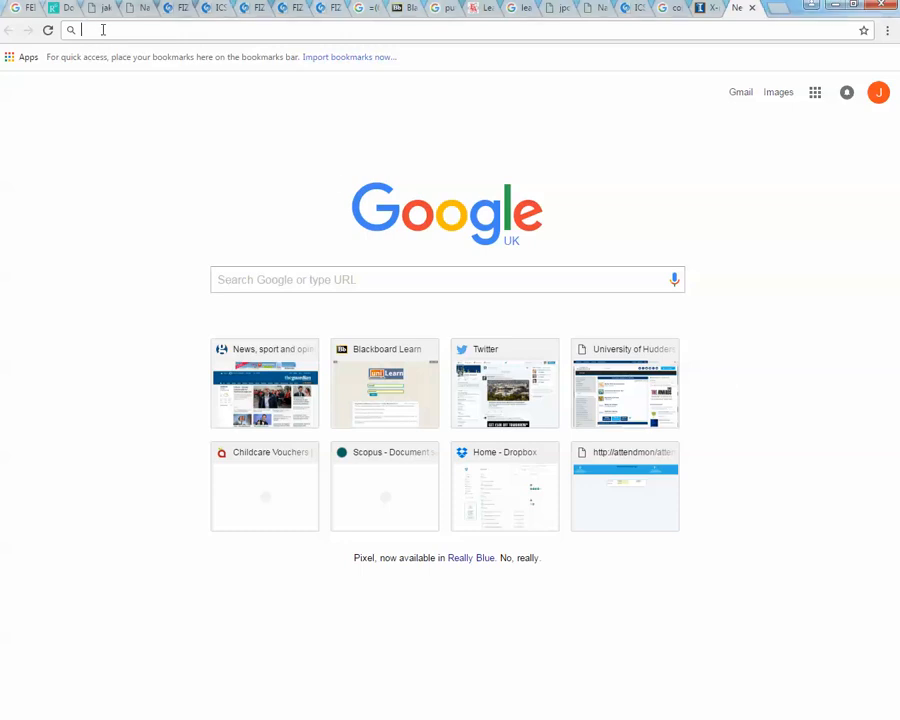
type("rsc")
key("Delete")
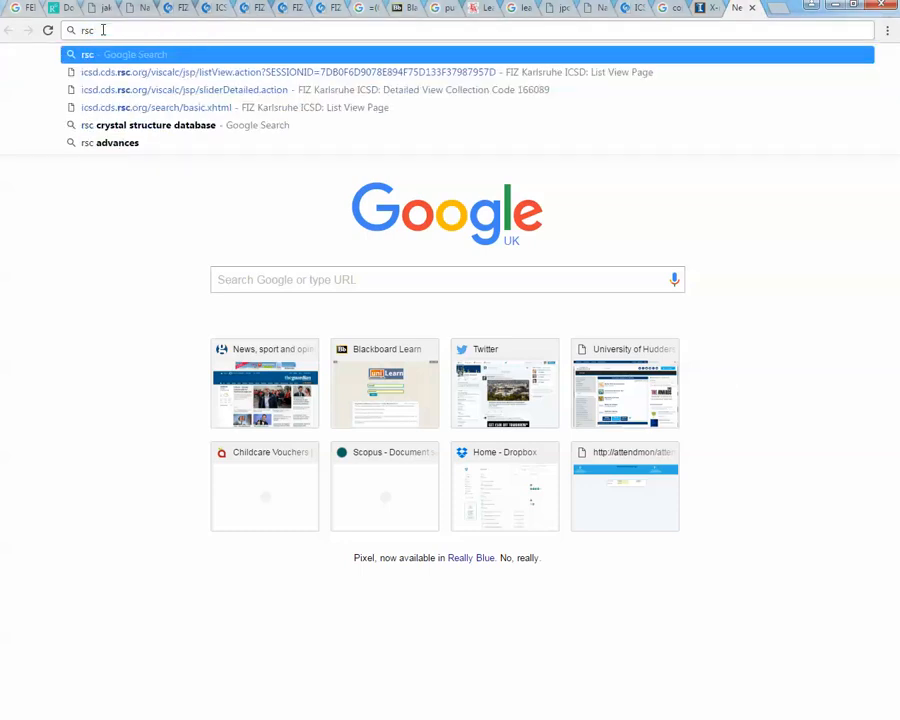
left_click(163, 126)
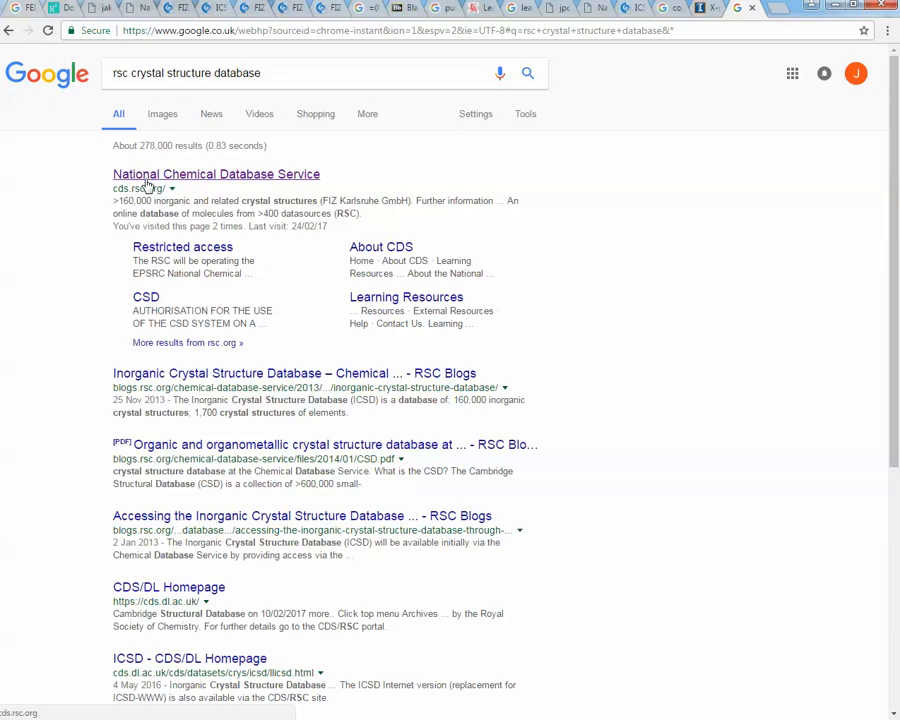
- Open the National Chemical Database Service site and go to its ICSD database
left_click(250, 180)
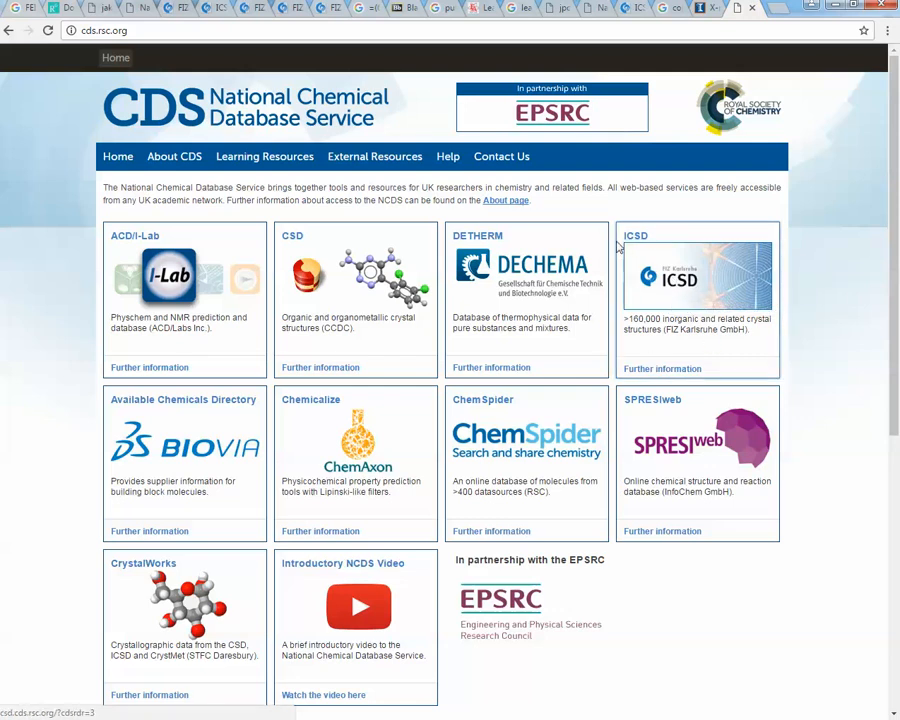
left_click(675, 288)
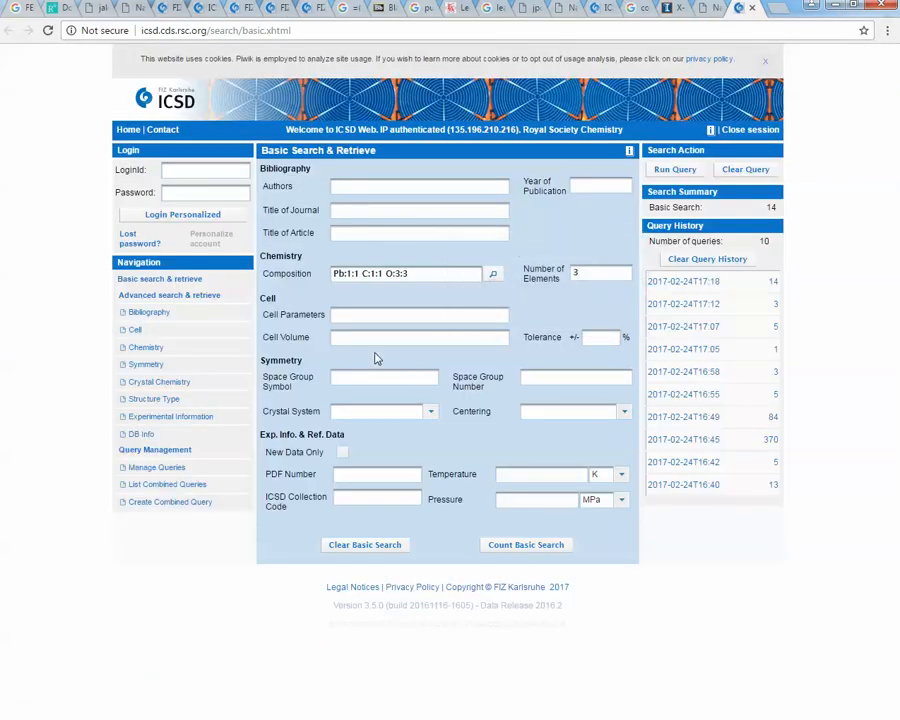
- Clear the existing composition and number of elements search fields
triple_click(410, 274)
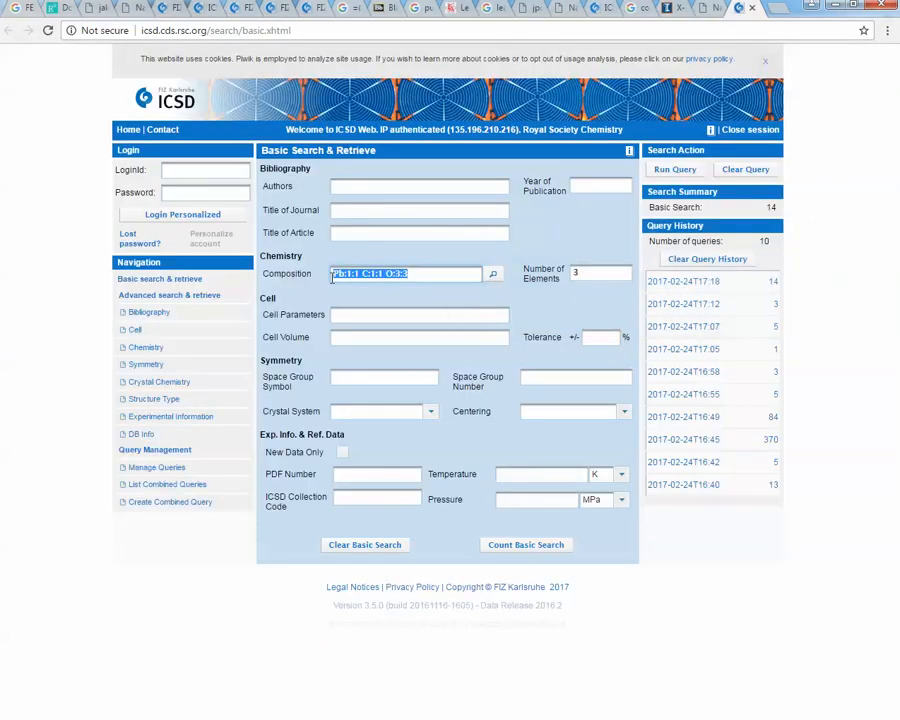
key("BackSpace")
left_click_drag(609, 272, 568, 273)
key("BackSpace")
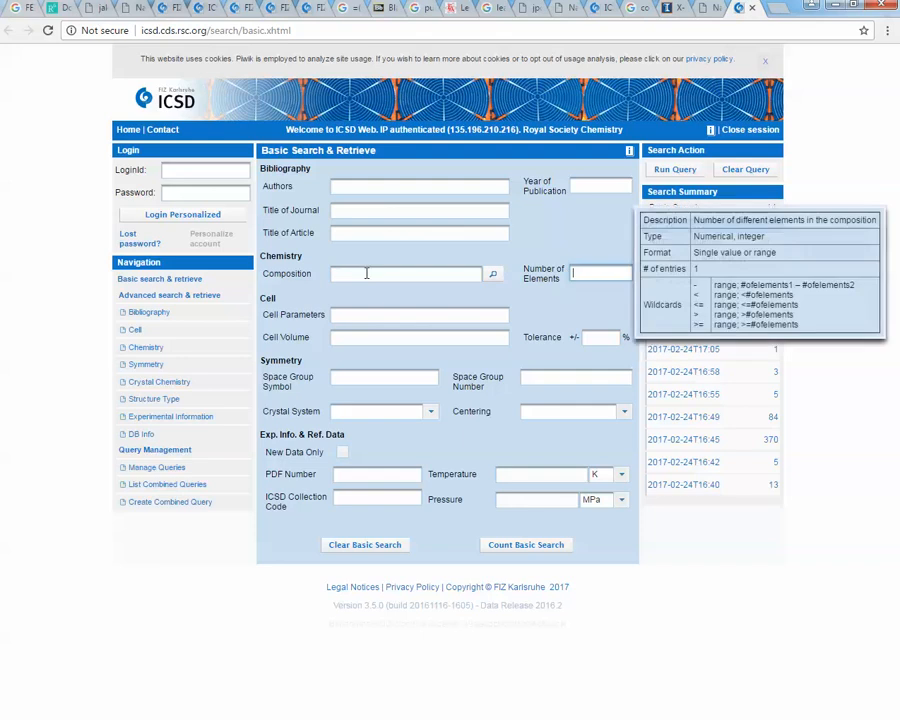
left_click(357, 276)
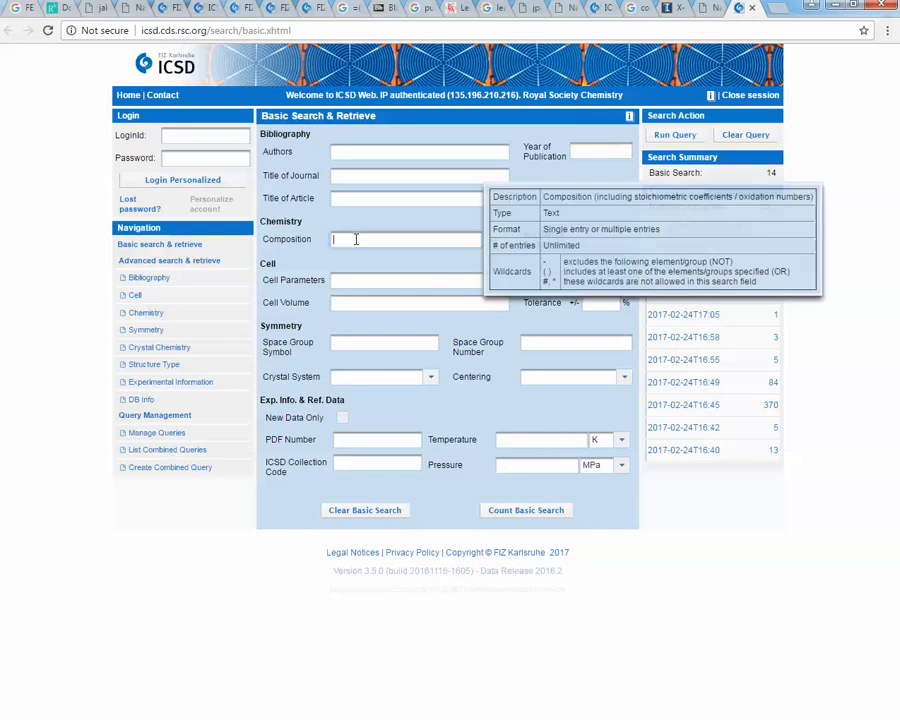
- Open the periodic table composition search and select the elements Pb, C and O
left_click(492, 239)
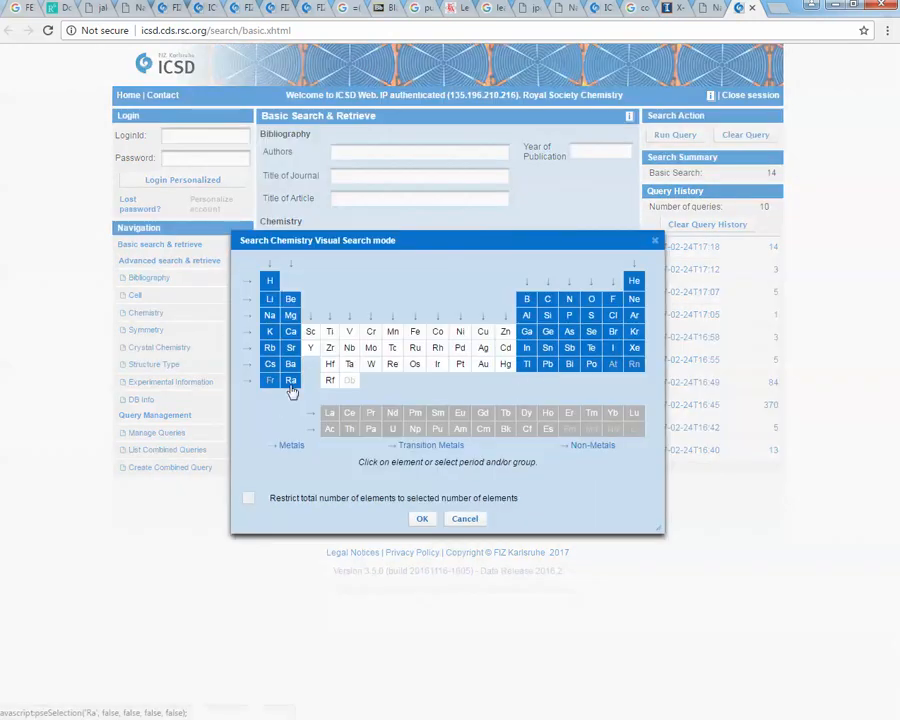
left_click(548, 366)
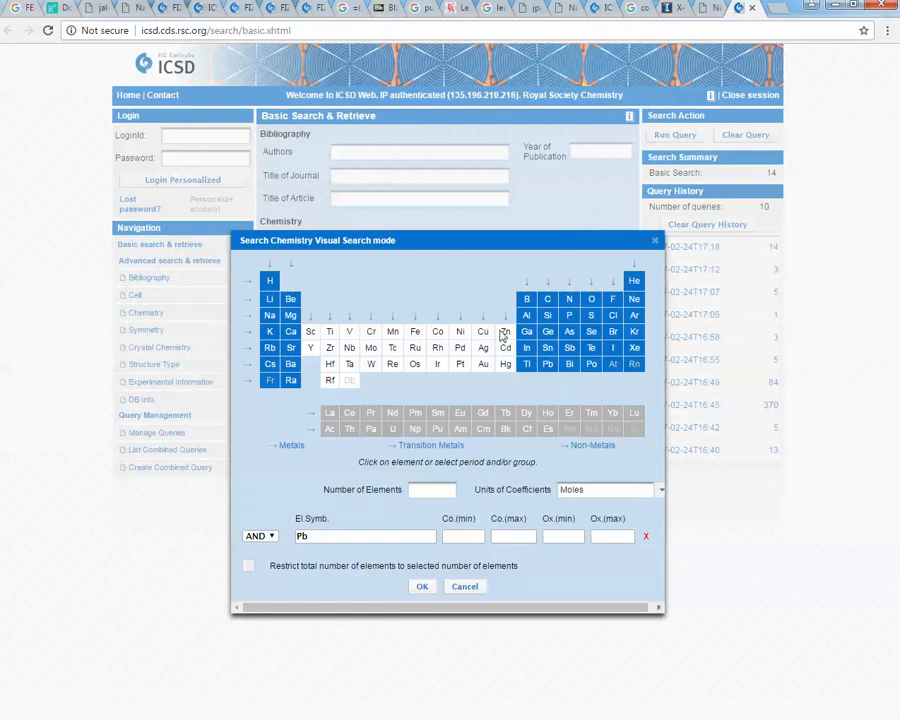
left_click(548, 300)
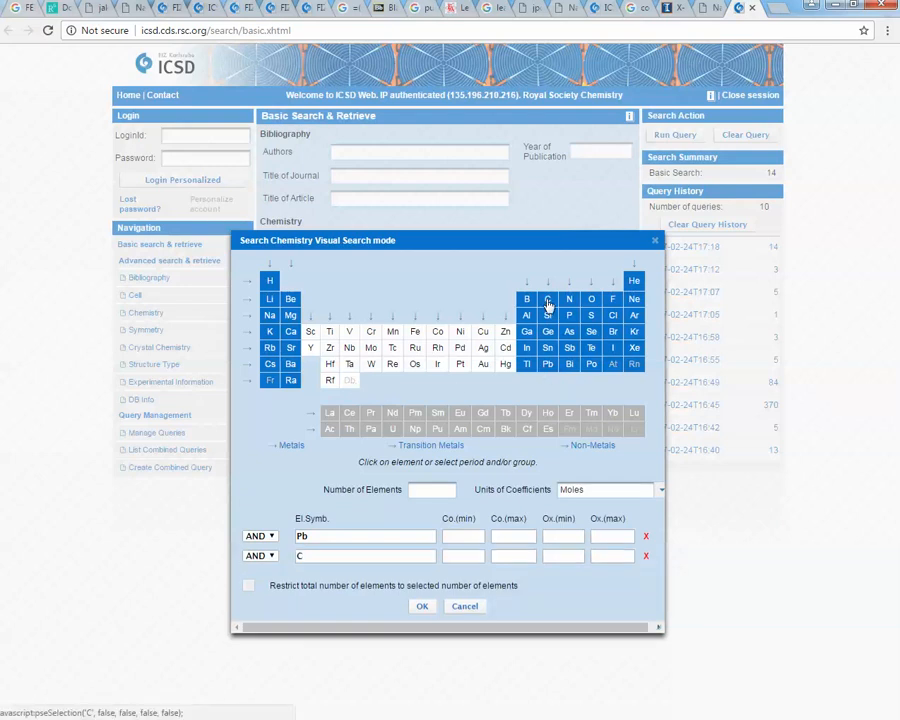
left_click(592, 302)
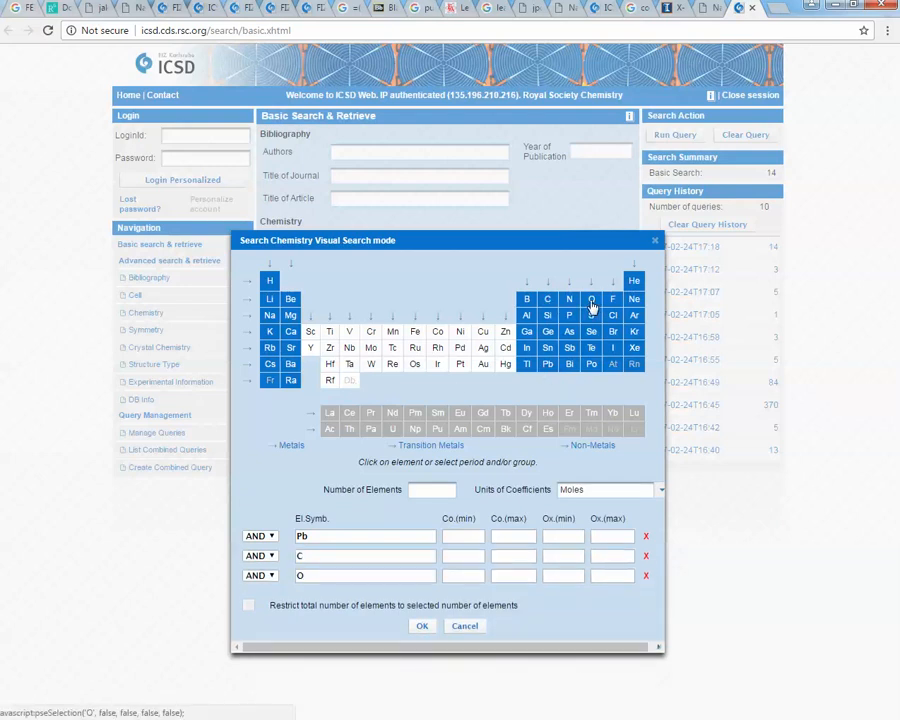
- Set coefficient minimum and maximum to 1 for Pb, 1 for C and 3 for O
left_click(470, 537)
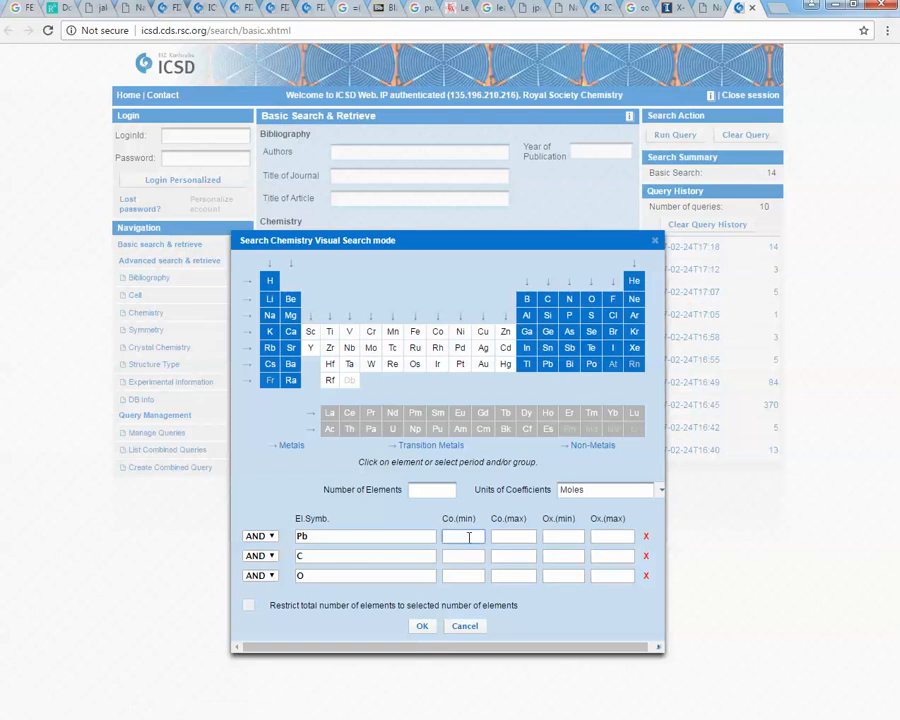
left_click(500, 540)
type("1")
left_click(469, 555)
type("1")
left_click(505, 556)
left_click(455, 577)
type("3")
left_click(521, 575)
type("3")
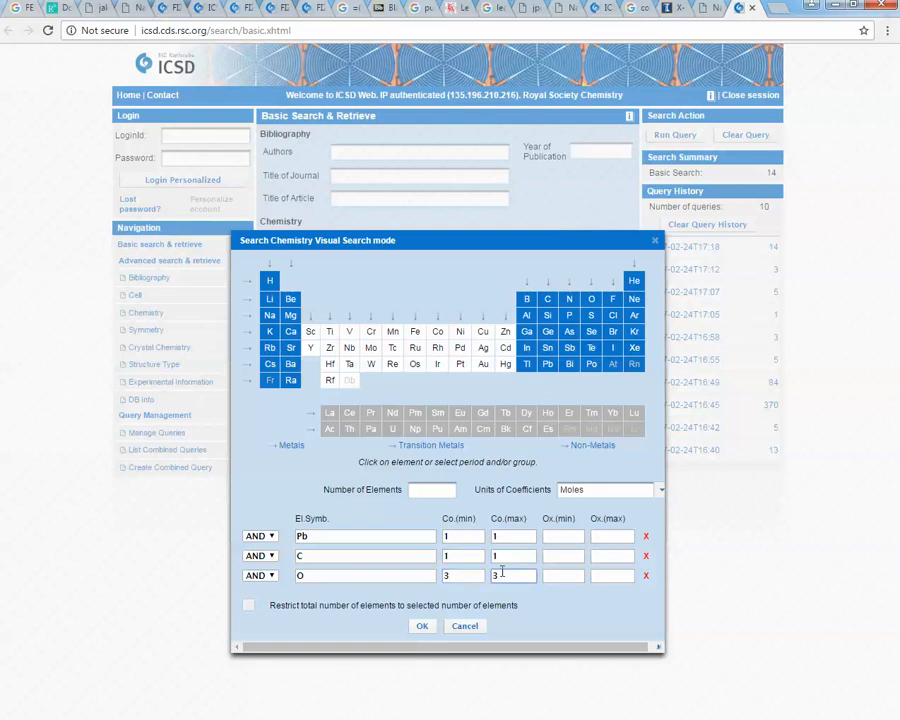
- Set the number of elements to 3 and apply the composition search
left_click(434, 489)
type("3")
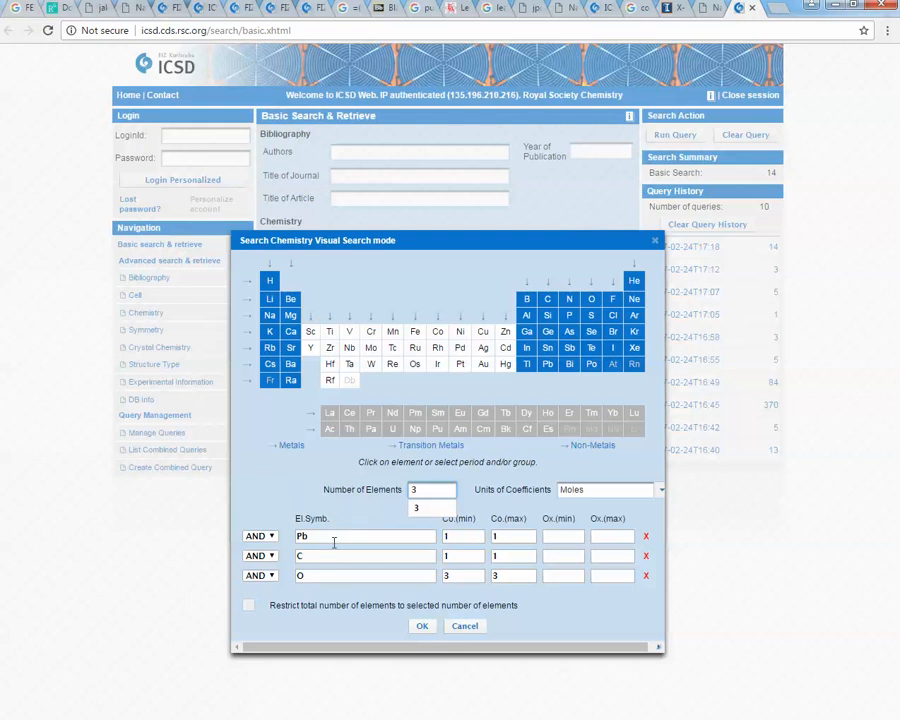
left_click(432, 489)
left_click(424, 627)
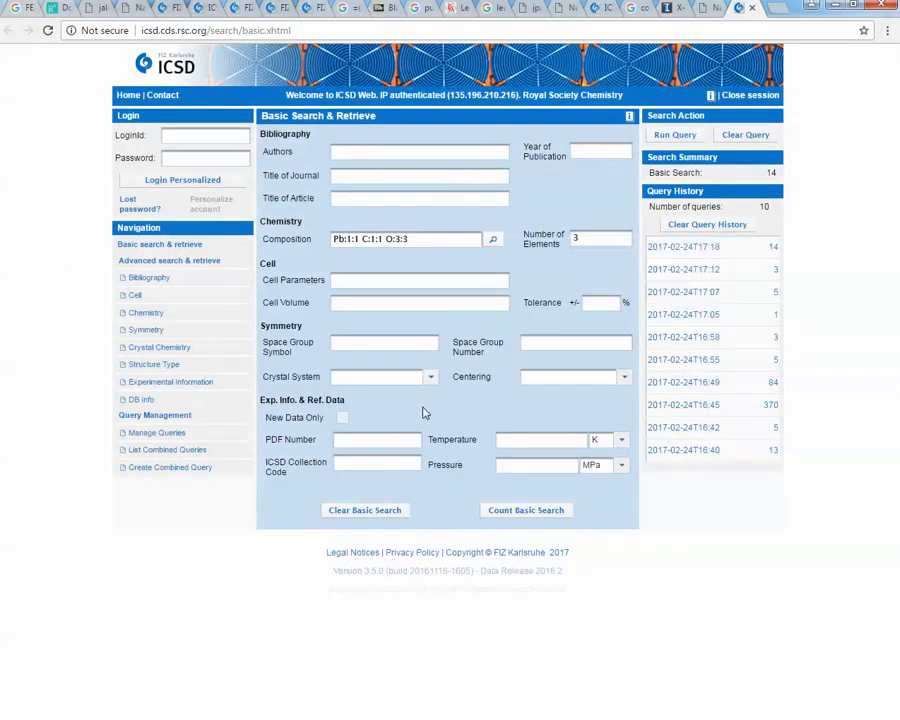
- Run the query and select the result with collection code 166089
left_click(667, 137)
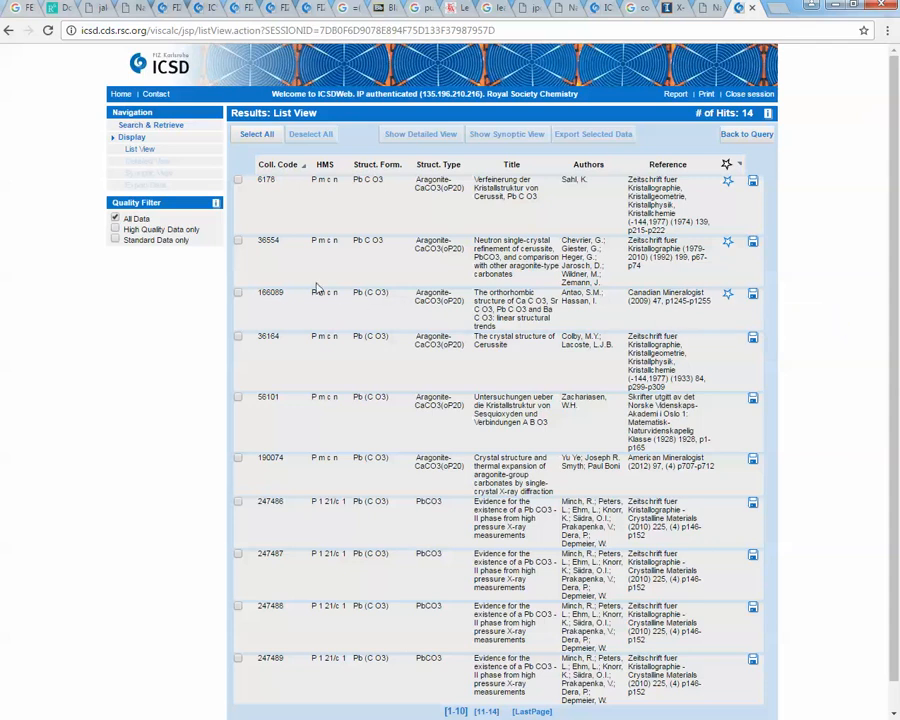
left_click(238, 294)
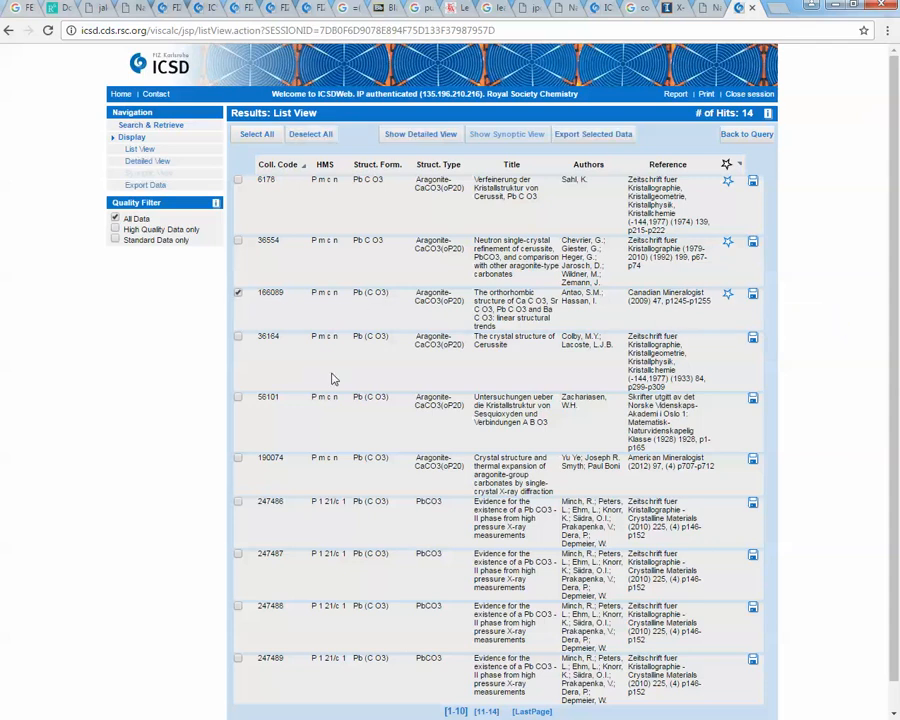
- Open the detailed view of the selected entry and expand its Visualization section
left_click(400, 136)
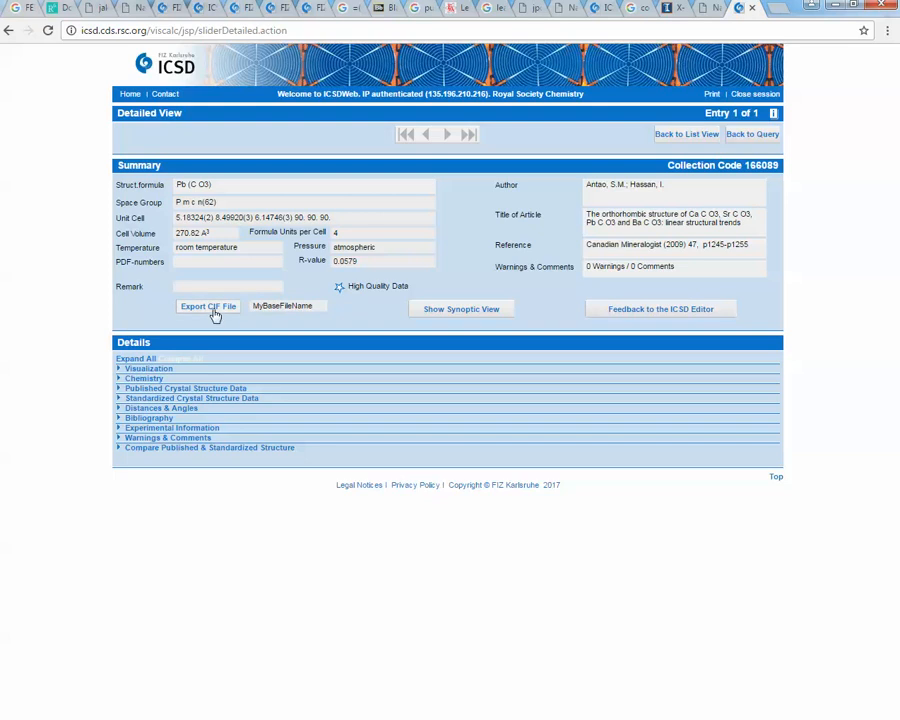
left_click(137, 374)
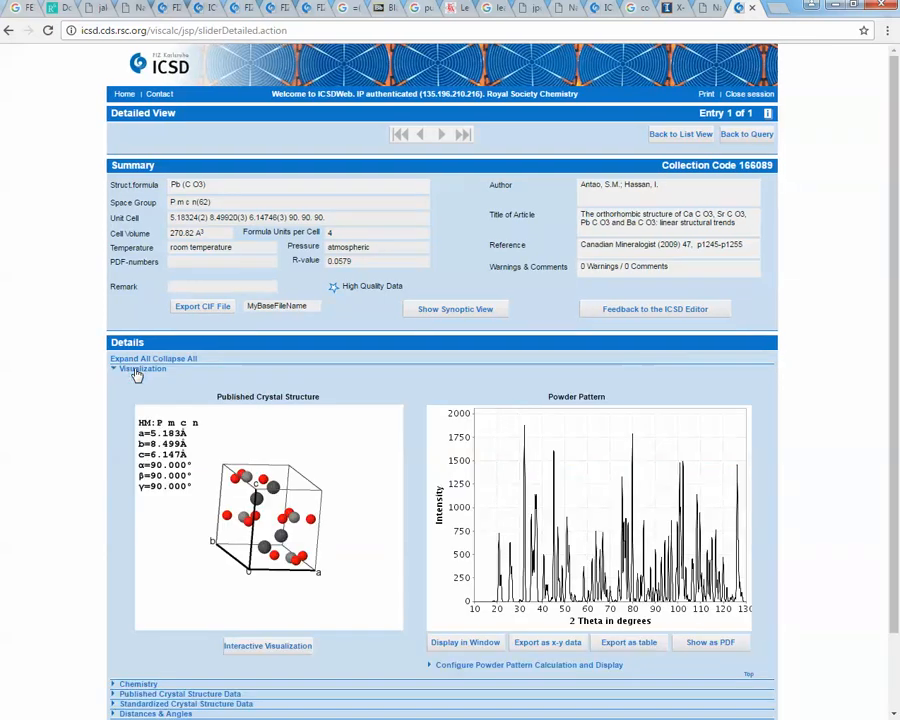
- Open the powder pattern calculation settings and set the radiation type to X-Ray Diffractometer
scroll(492, 440, "down", 1)
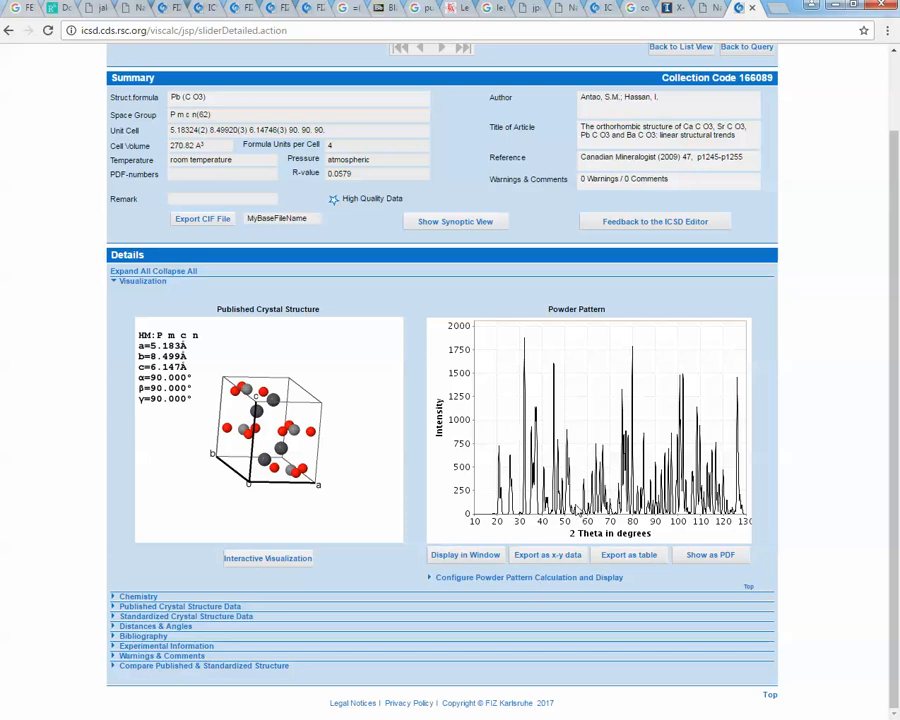
left_click(472, 580)
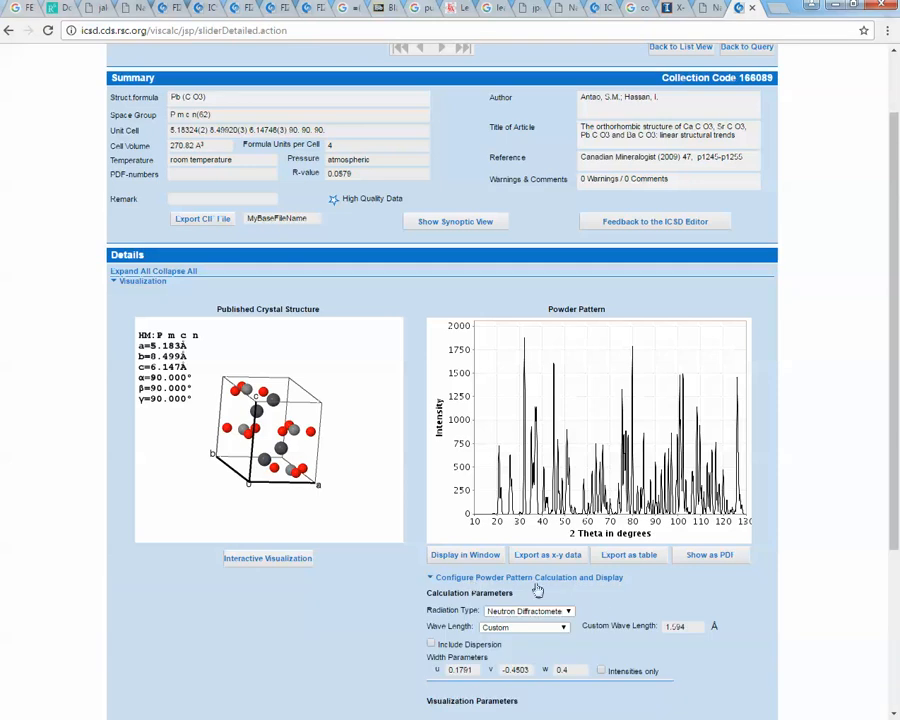
scroll(536, 586, "down", 3)
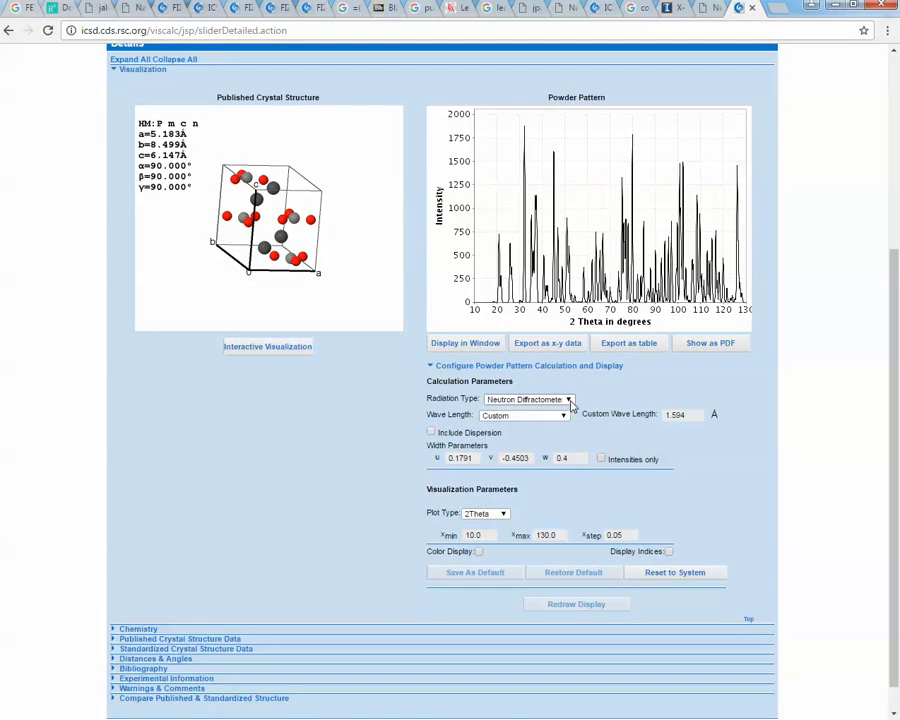
left_click(569, 400)
left_click(551, 419)
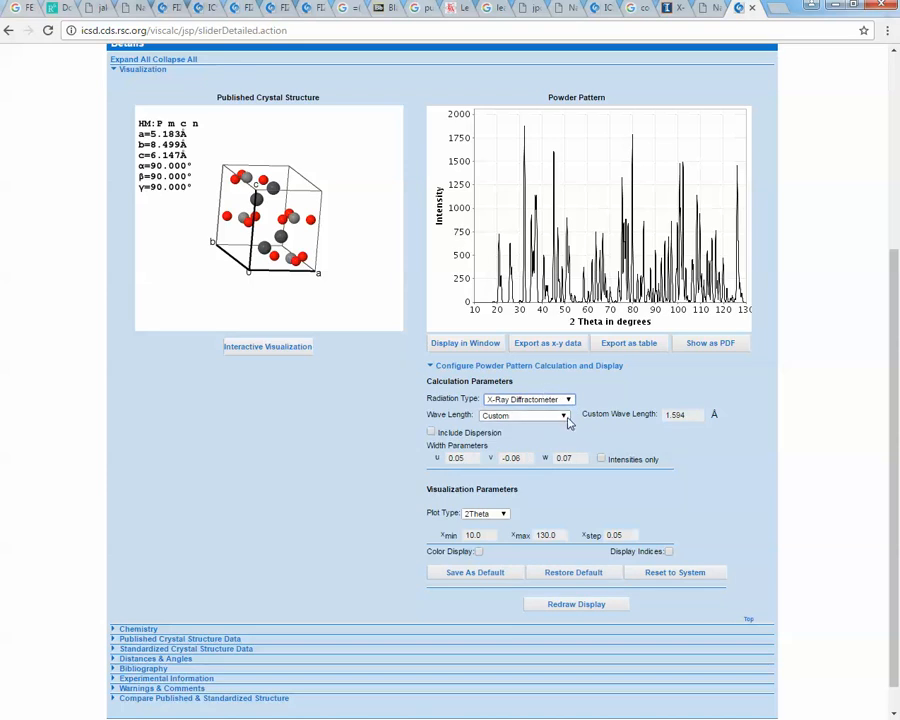
- Set the wave length to CuA1
left_click(566, 417)
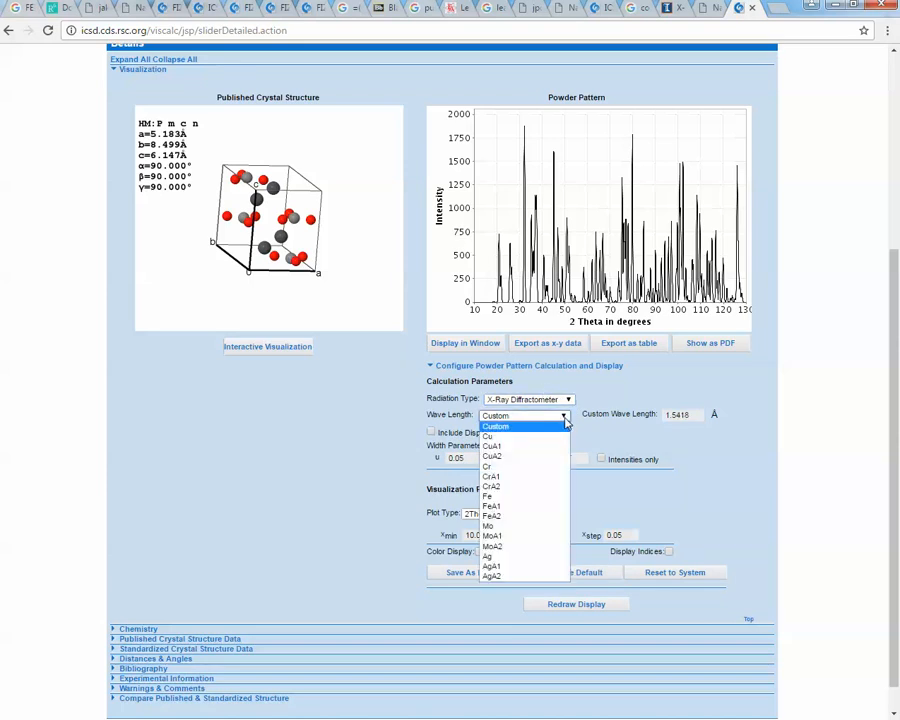
left_click(515, 447)
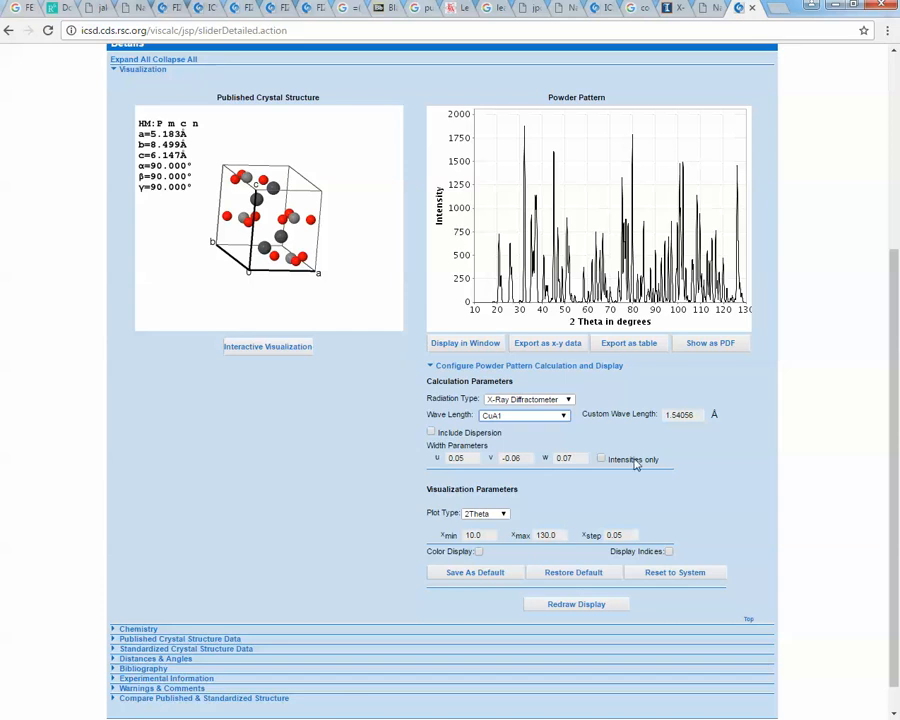
- Set the plot's xmax to 100 and redraw the powder pattern
left_click_drag(558, 535, 518, 535)
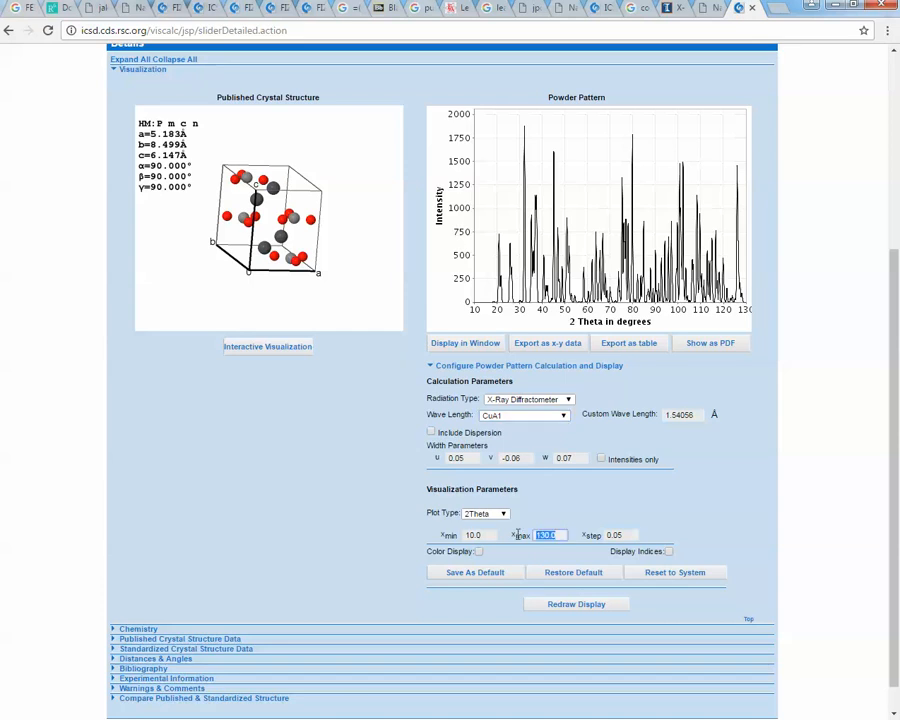
type("10")
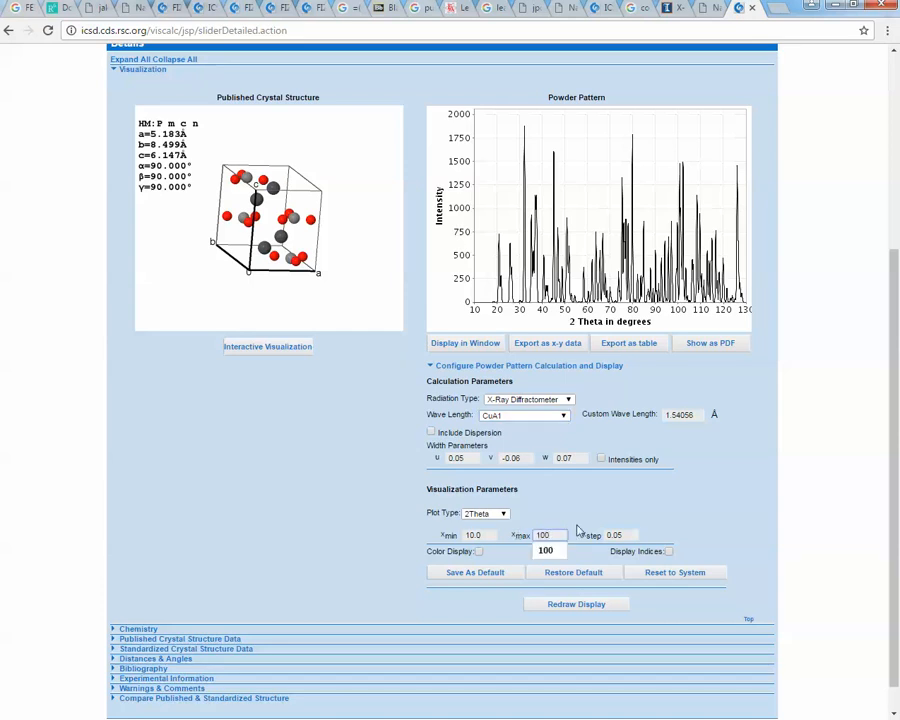
type("0")
left_click(578, 530)
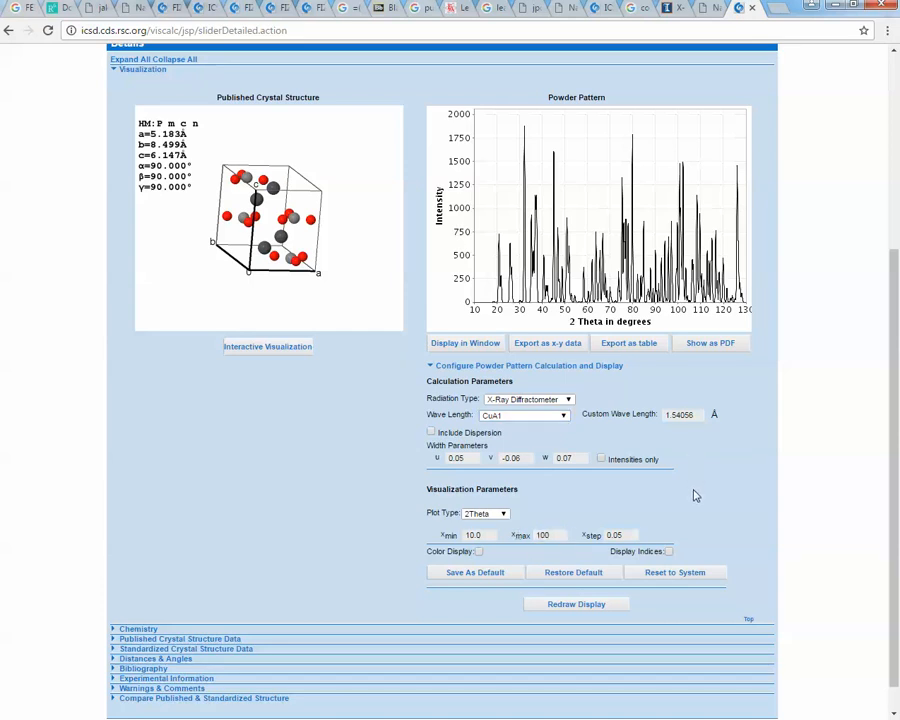
left_click(589, 610)
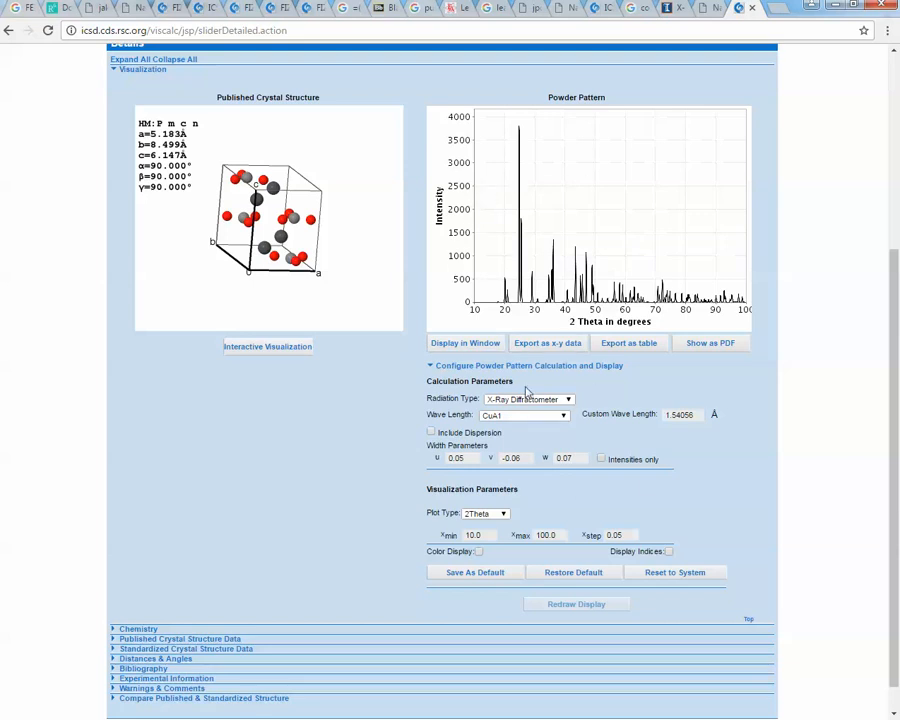
- Export the powder pattern as x-y data and view the downloaded CSV before closing it
left_click(544, 345)
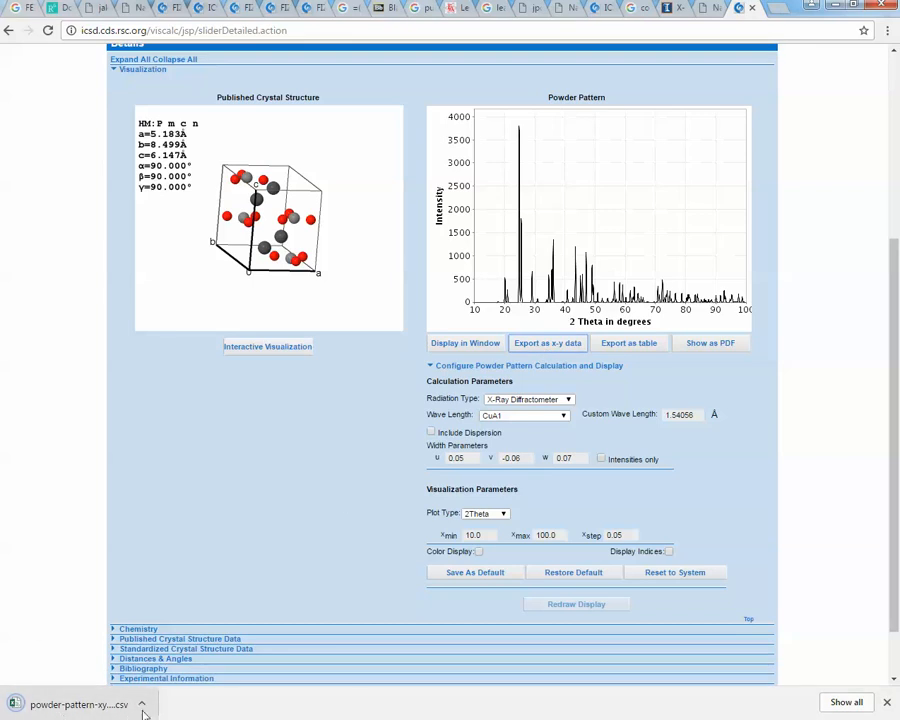
left_click(73, 706)
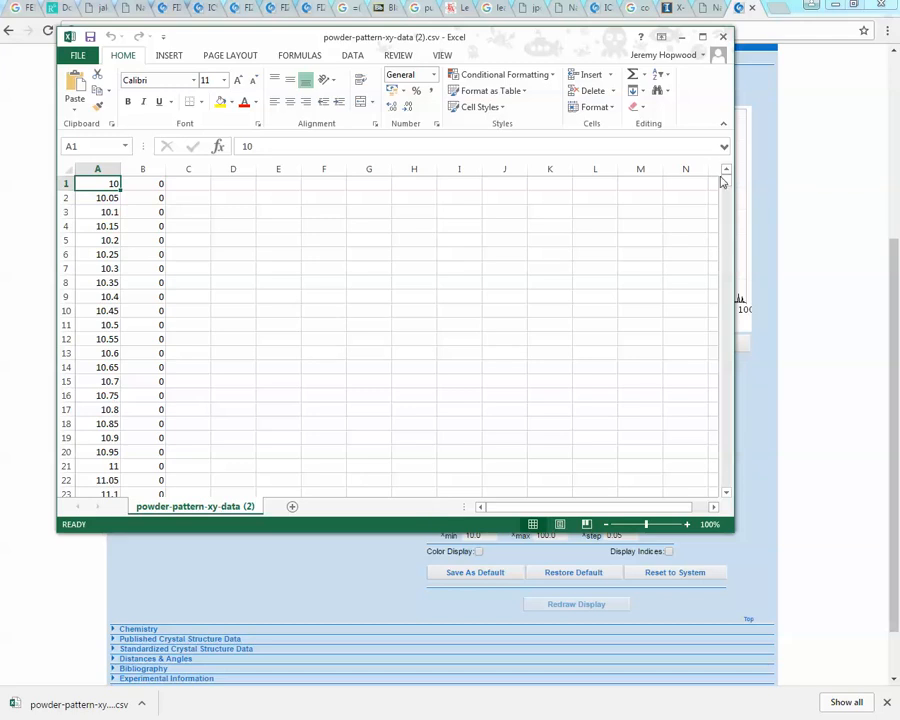
mouse_move(728, 184)
left_mouse_down()
mouse_move(725, 339)
mouse_move(715, 374)
mouse_move(725, 484)
mouse_move(737, 251)
mouse_move(724, 176)
left_mouse_up()
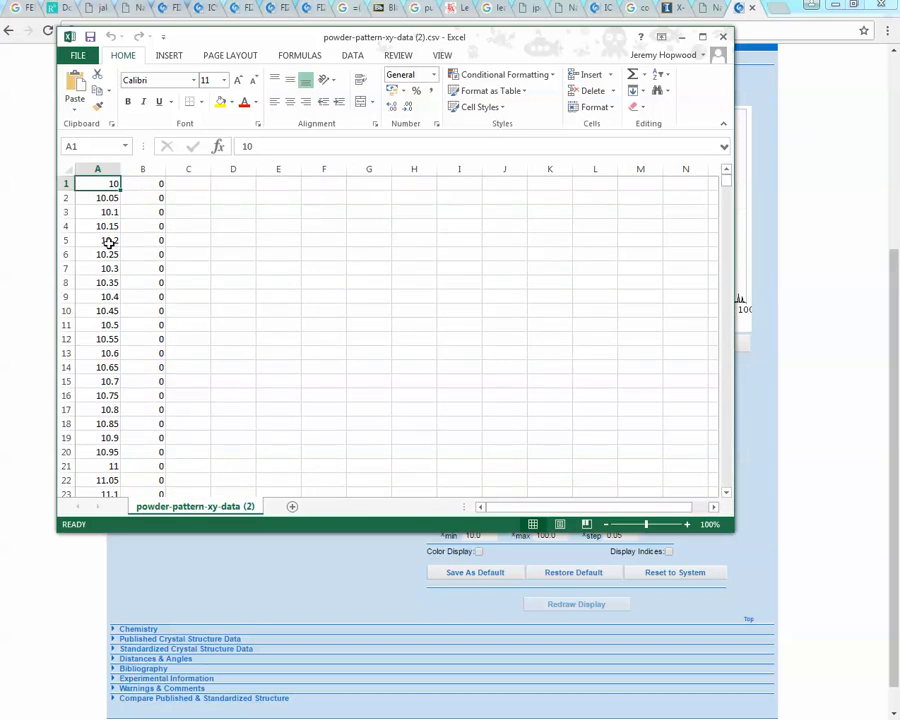
left_click(725, 38)
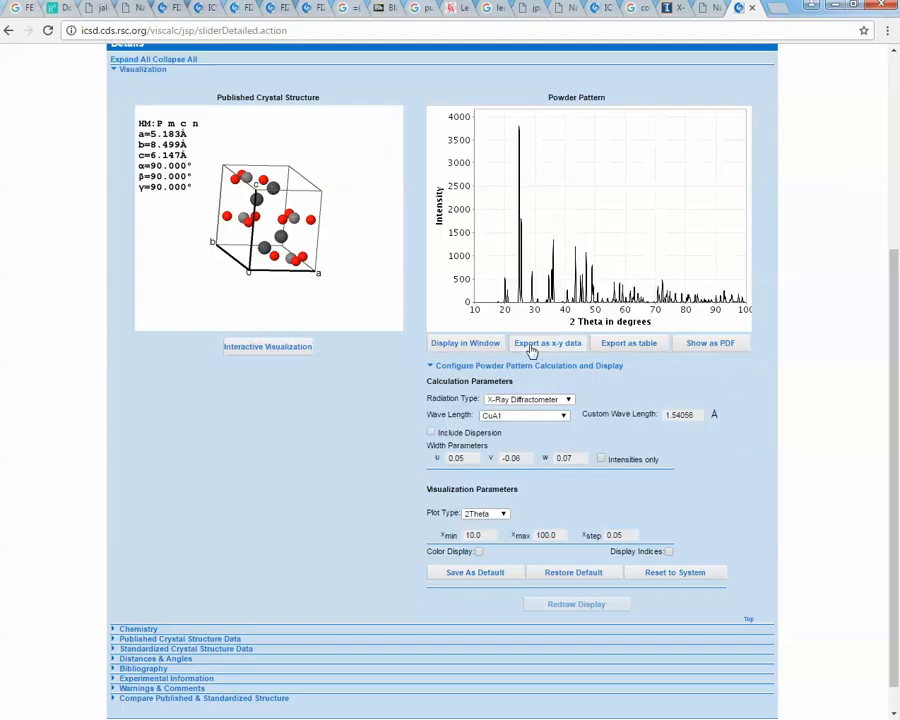
- Export the powder pattern as a table and view the downloaded text file before closing it
left_click(621, 345)
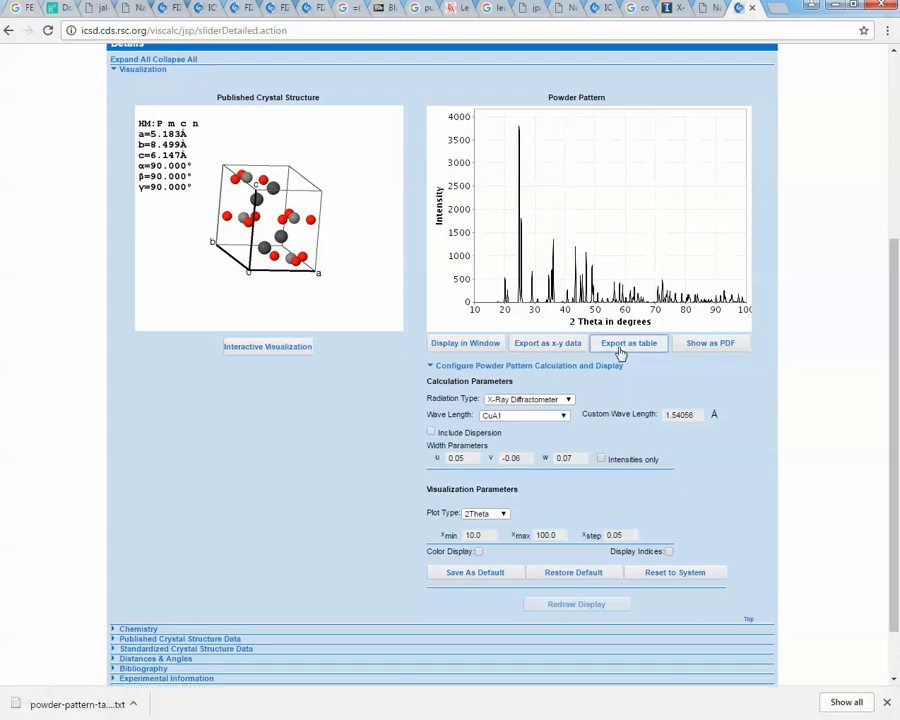
left_click(64, 706)
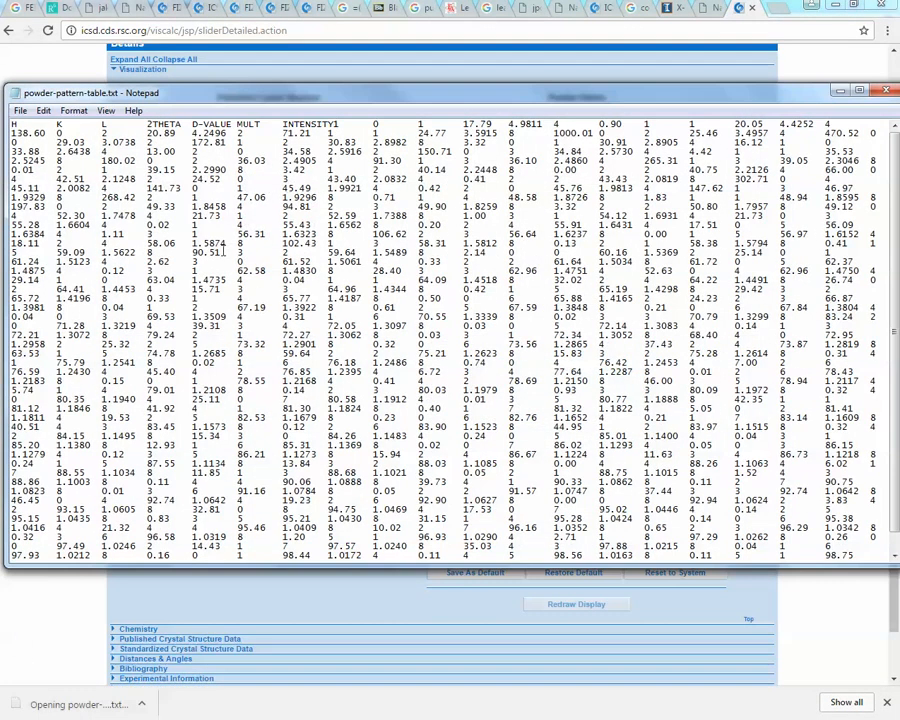
left_click_drag(371, 93, 315, 80)
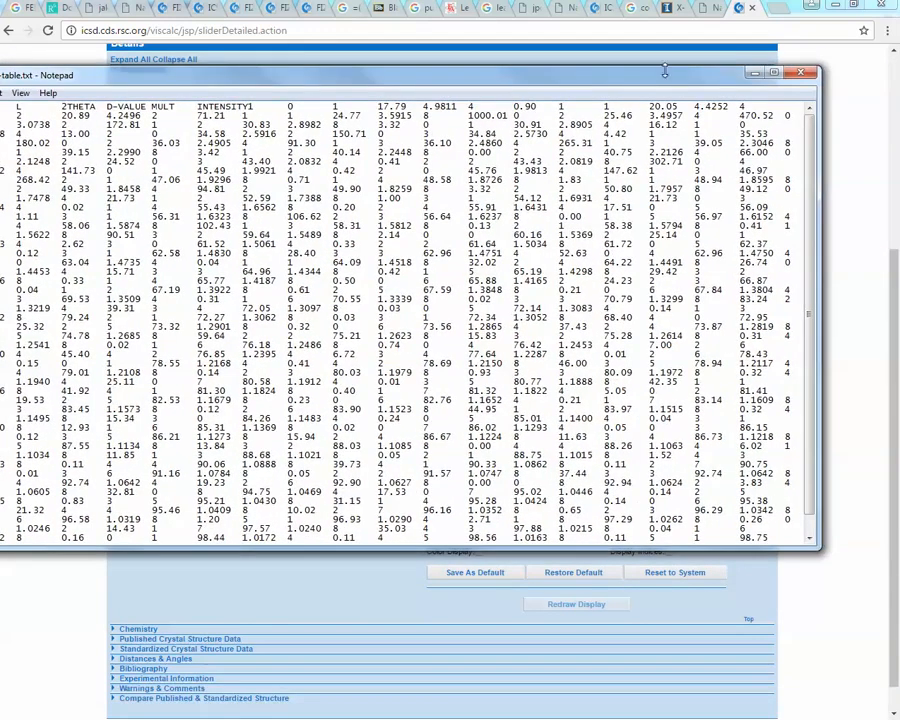
left_click(799, 76)
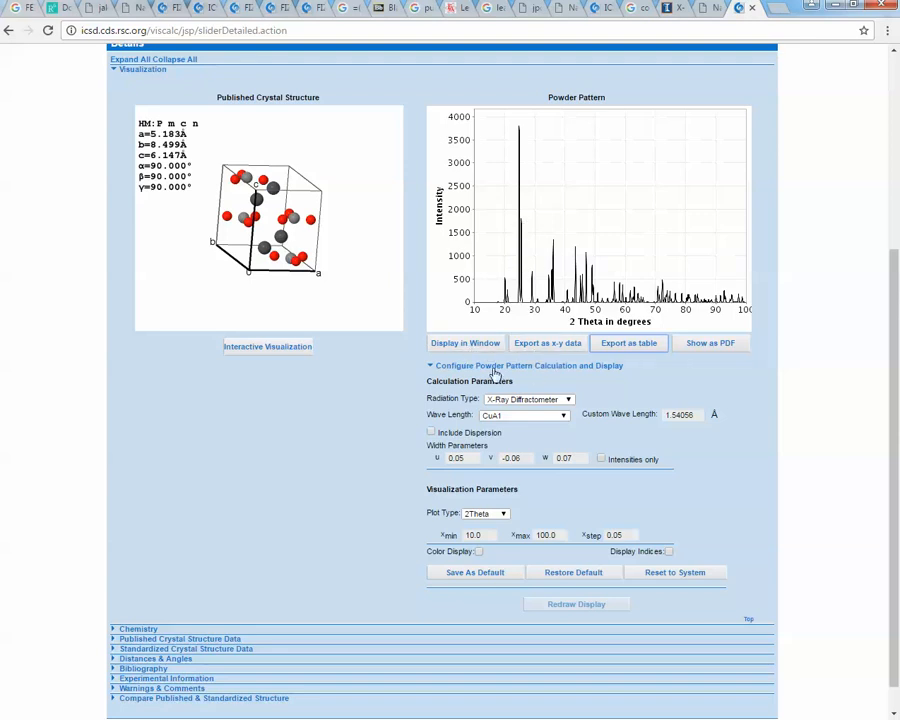
- Collapse the powder pattern configuration and expand the Published Crystal Structure Data section
left_click(536, 372)
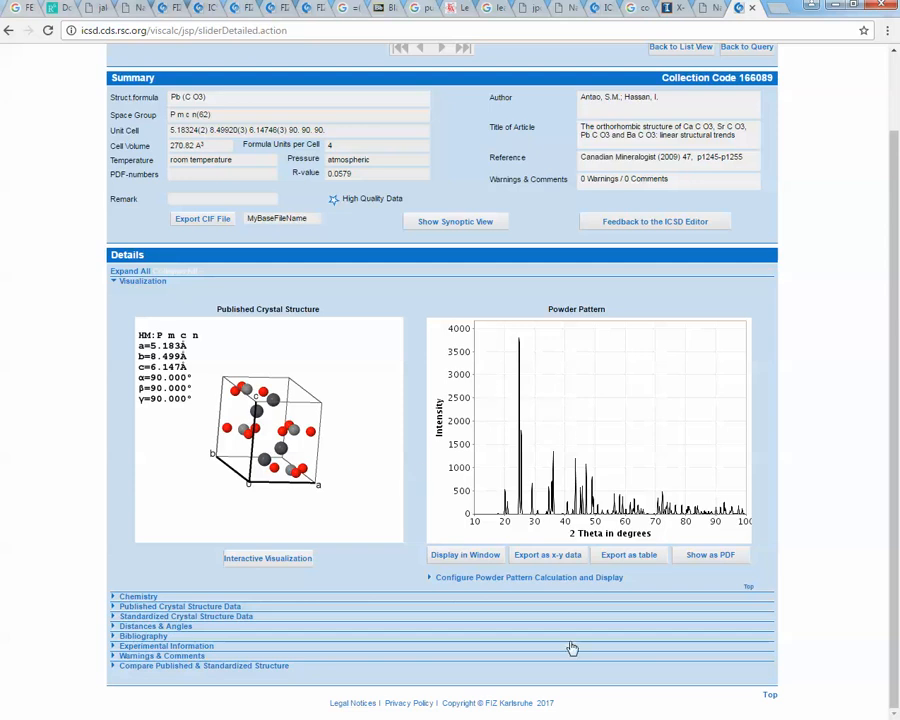
left_click(165, 607)
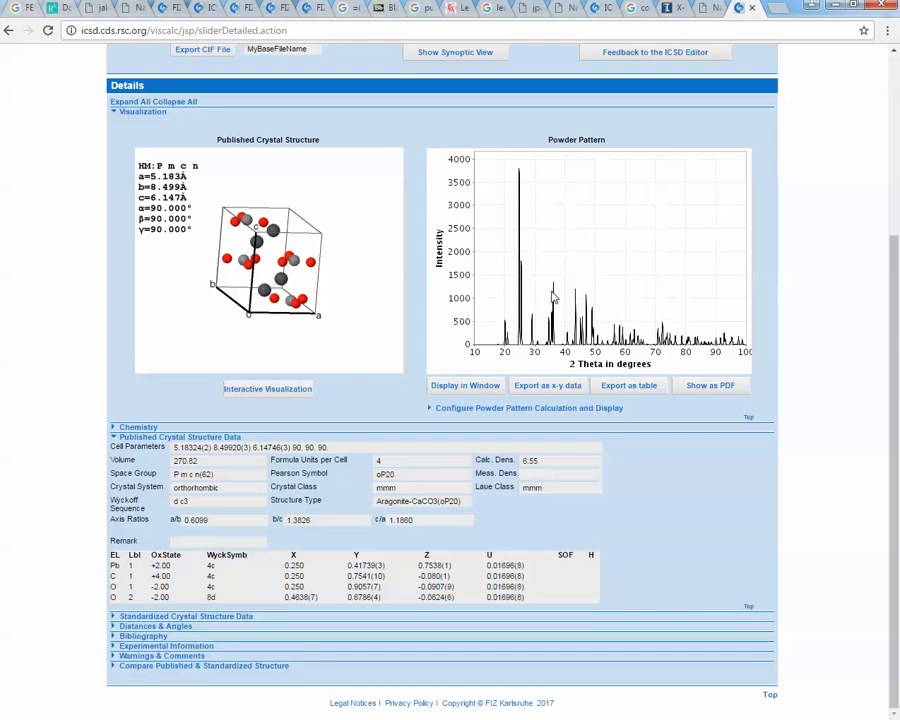
- Export the powder pattern as a table again and open the downloaded text file, then close it
left_click(623, 388)
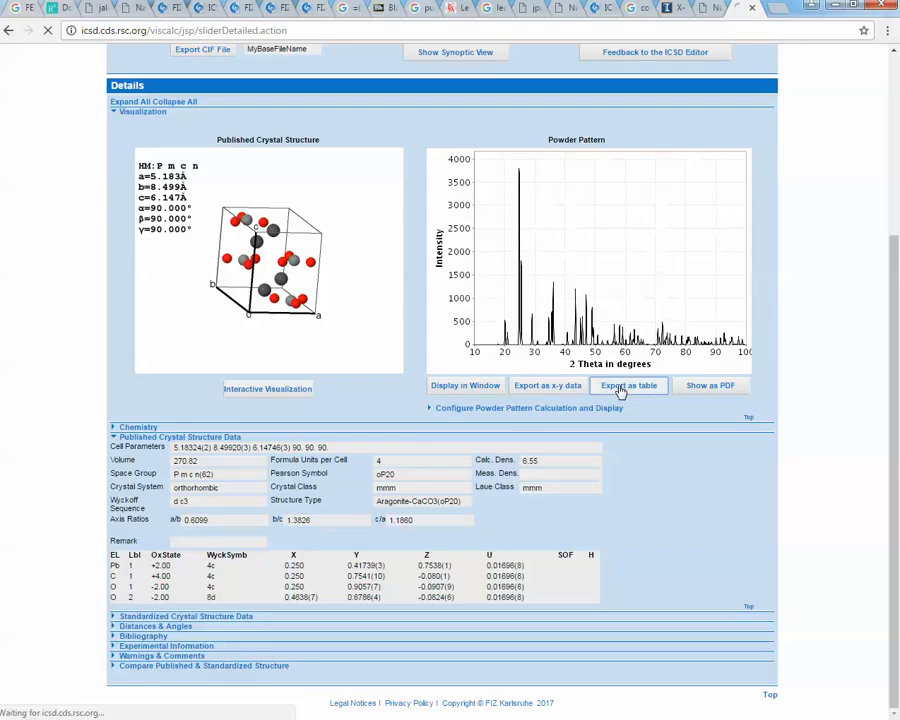
left_click(120, 704)
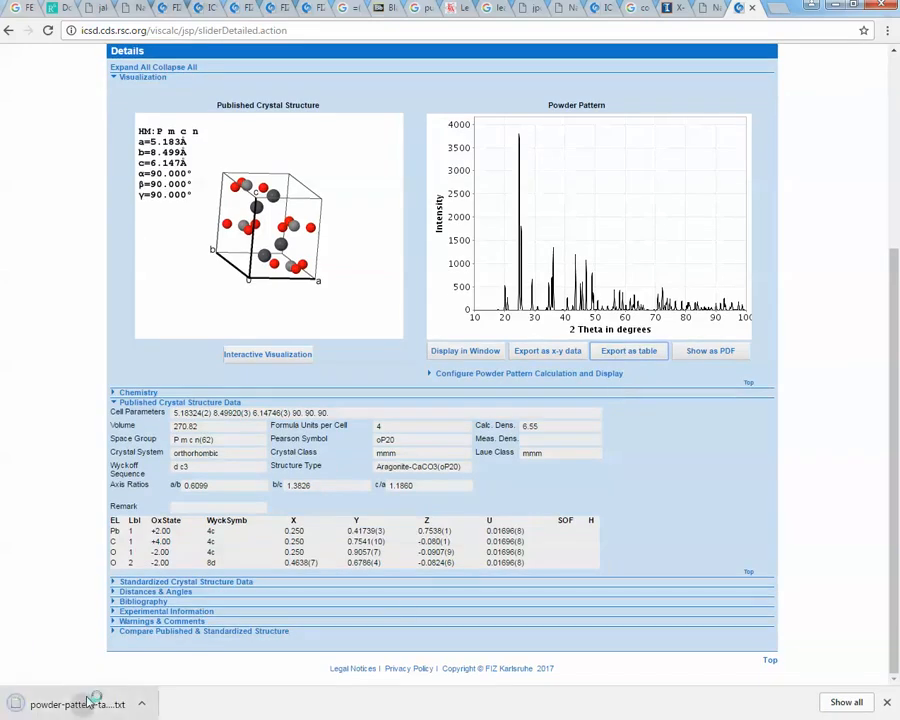
left_click_drag(194, 83, 288, 109)
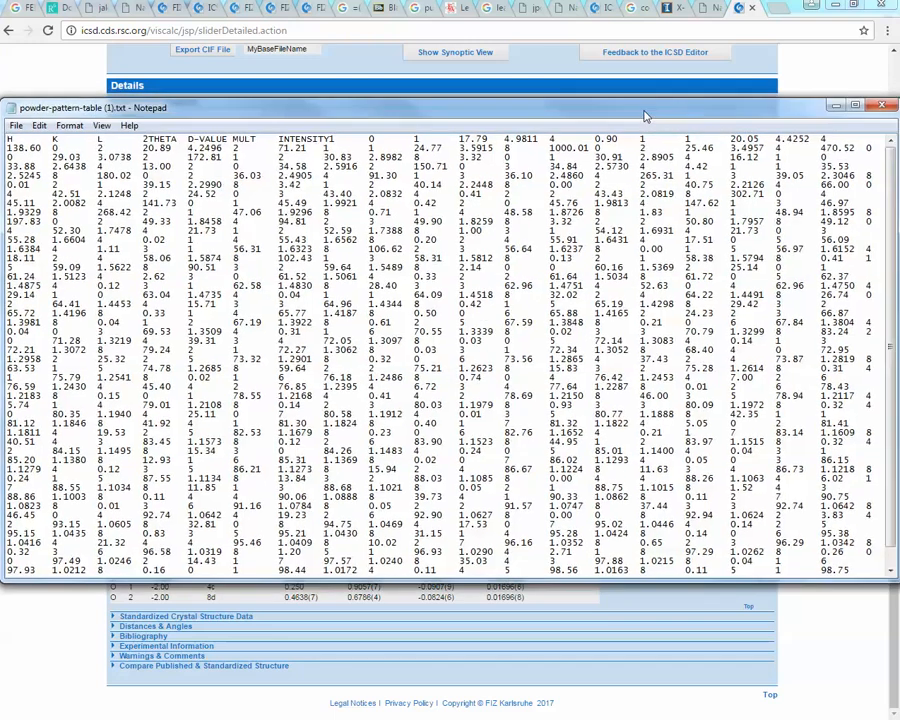
left_click_drag(659, 110, 687, 103)
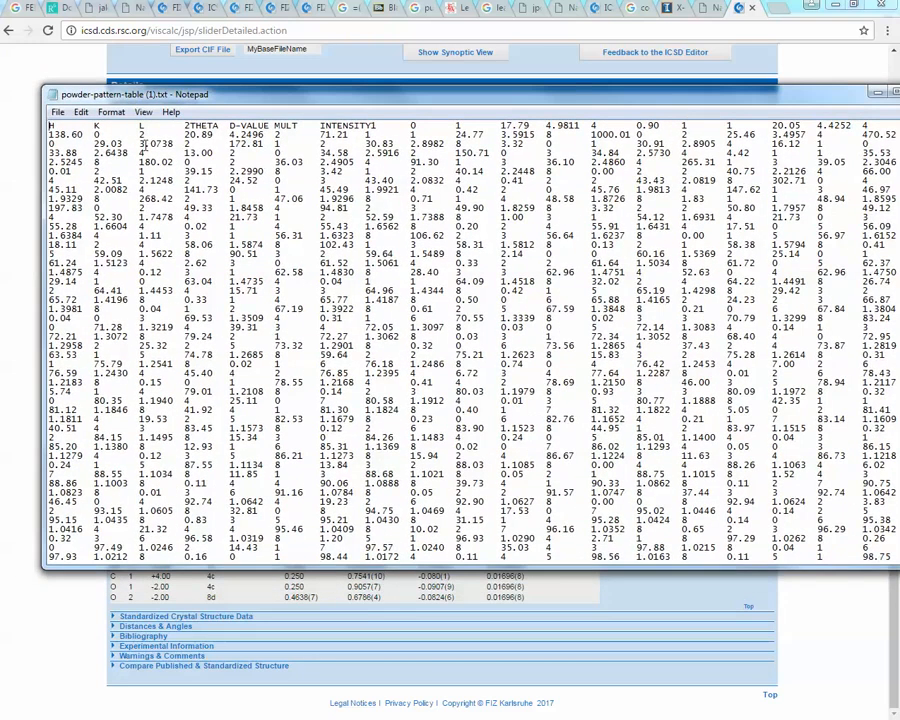
mouse_move(363, 104)
left_mouse_down()
mouse_move(163, 109)
mouse_move(238, 98)
mouse_move(363, 99)
left_mouse_up()
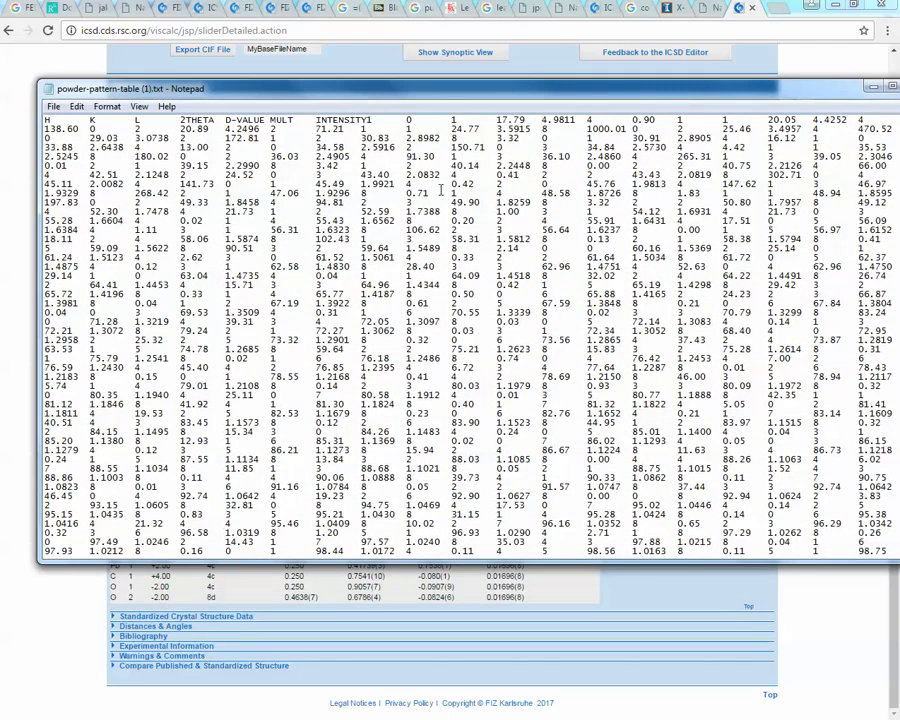
left_click_drag(497, 90, 272, 62)
left_click(712, 64)
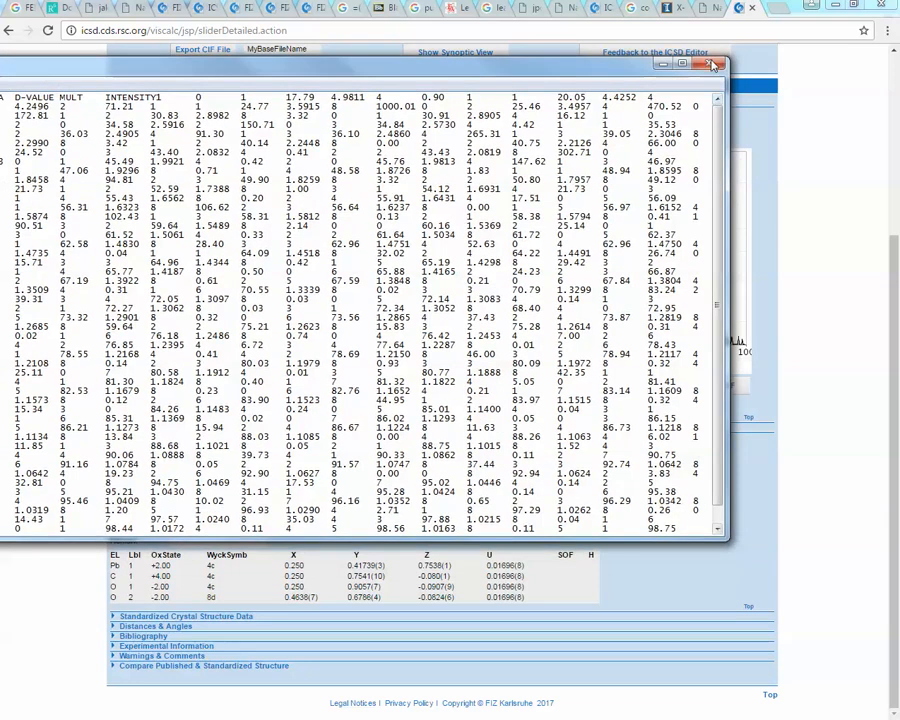
- Export the powder pattern as x-y data and as a table, then view the table file in WordPad and close it
left_click(545, 390)
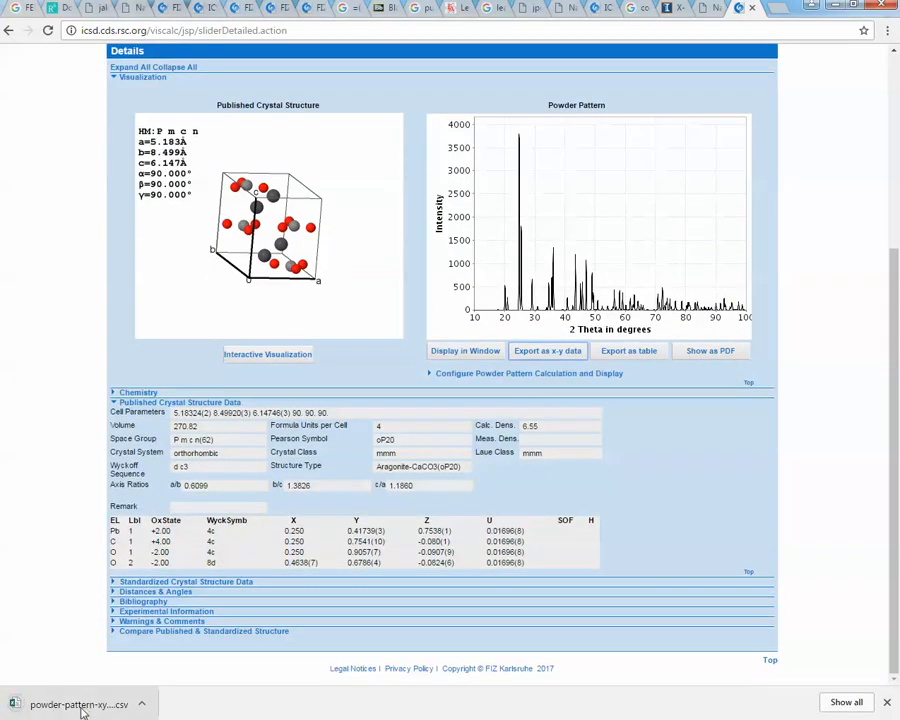
left_click(622, 357)
right_click(80, 706)
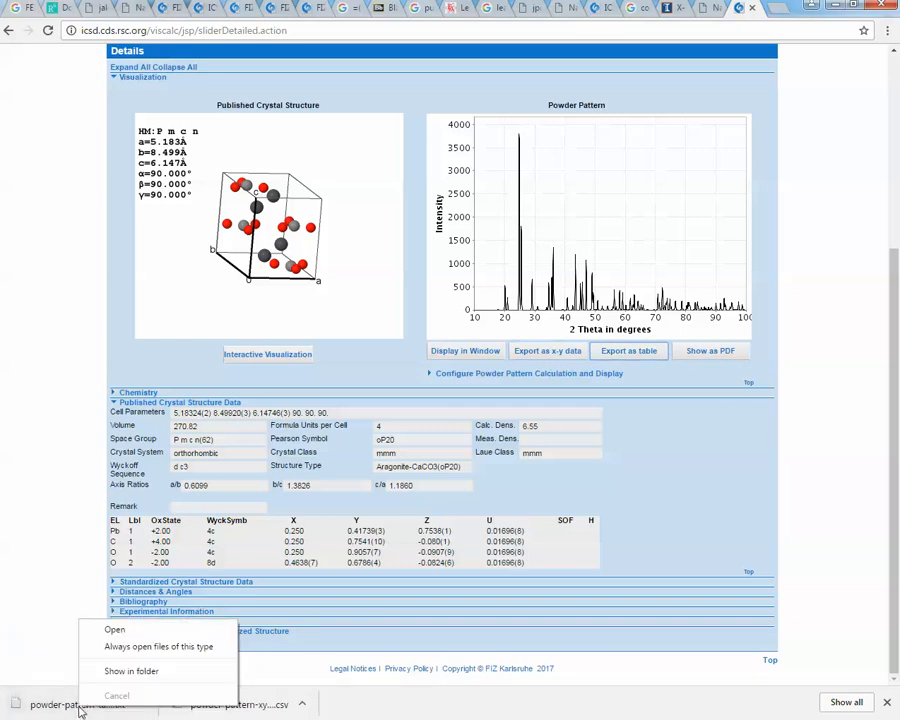
left_click(123, 672)
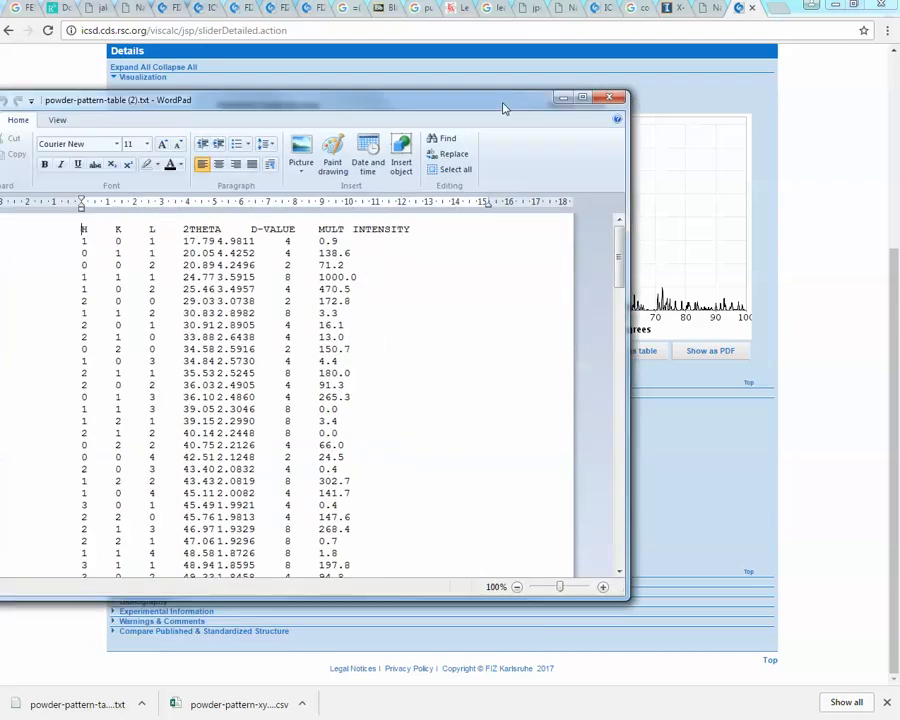
left_click_drag(500, 95, 630, 85)
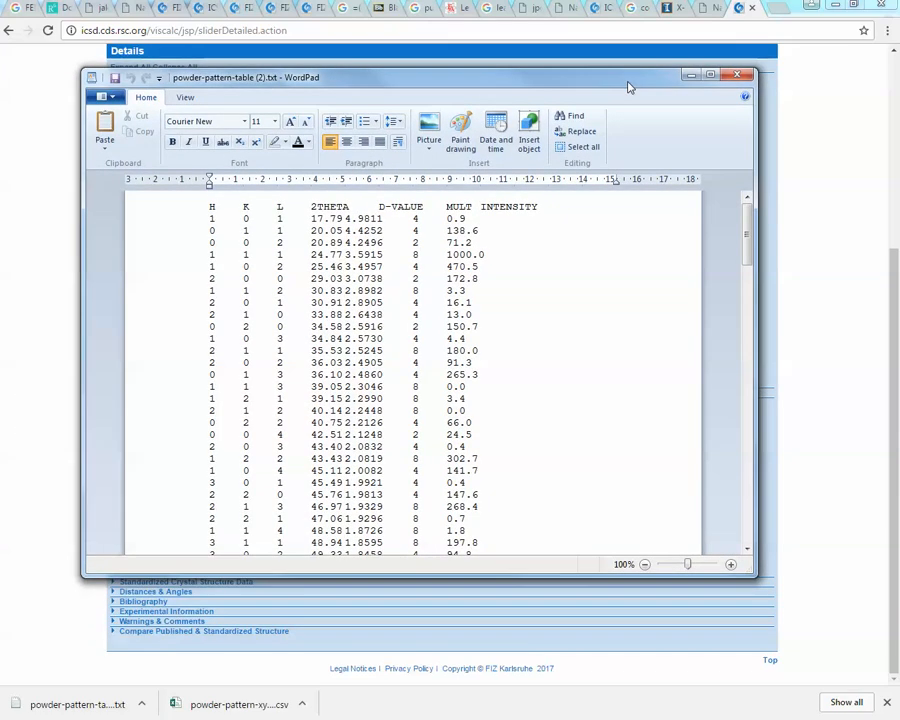
left_click_drag(628, 83, 580, 100)
left_click(717, 86)
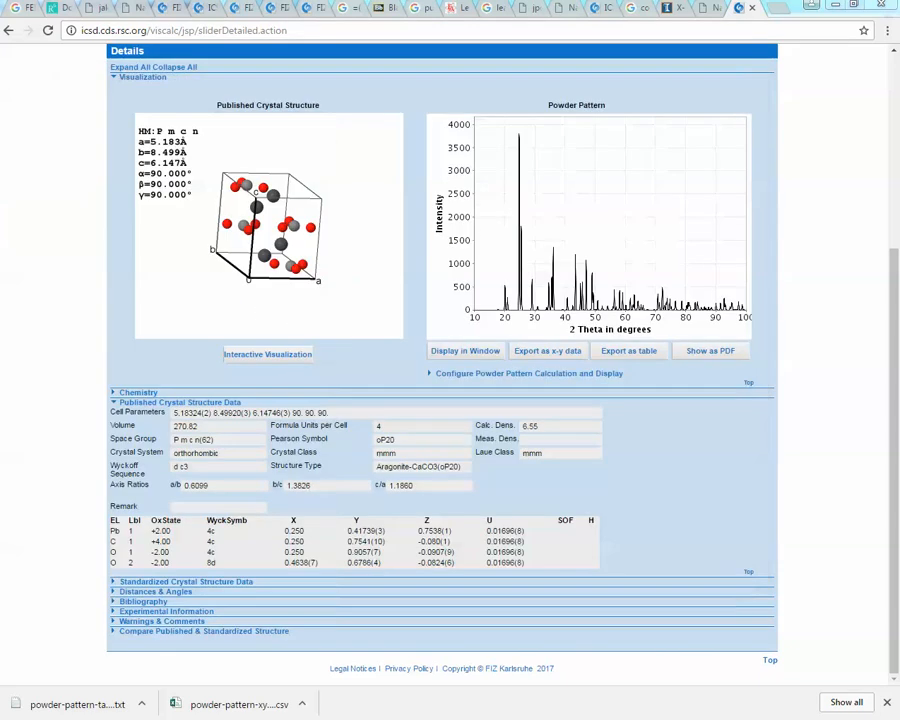
- Export the powder pattern as a table once more and show the downloaded file in its folder
left_click(625, 352)
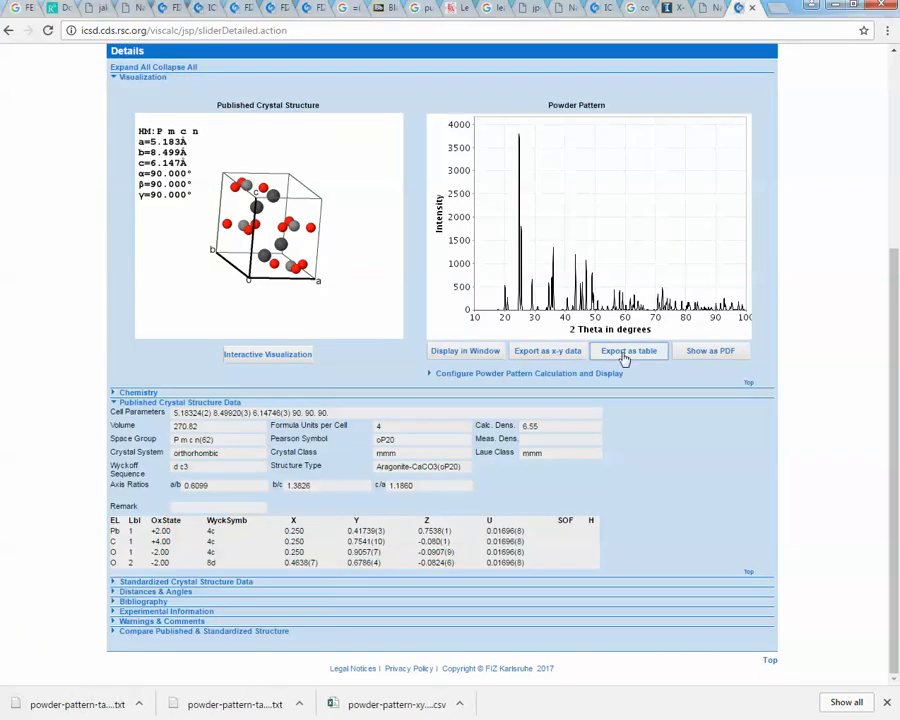
right_click(66, 708)
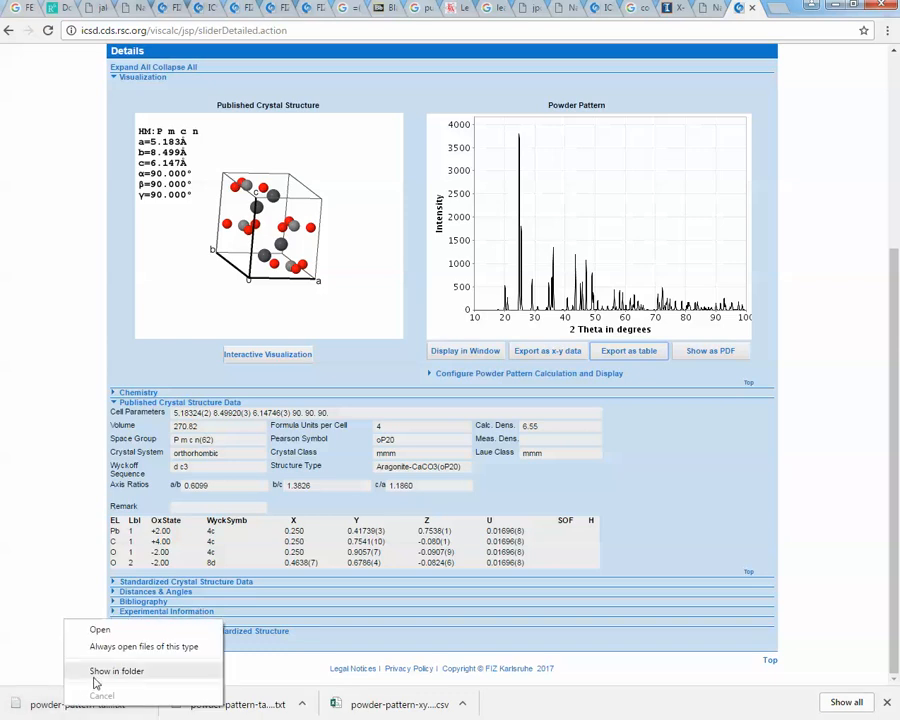
left_click(72, 667)
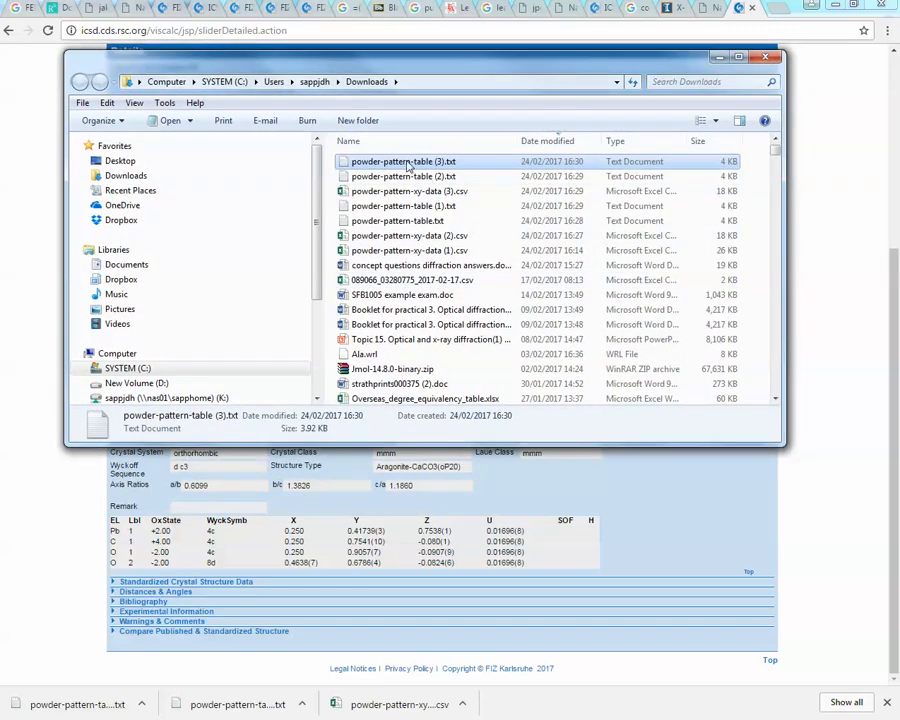
- Open powder-pattern-table (3).txt with WordPad, maximize and scroll through it, then minimize WordPad and the folder window
right_click(381, 168)
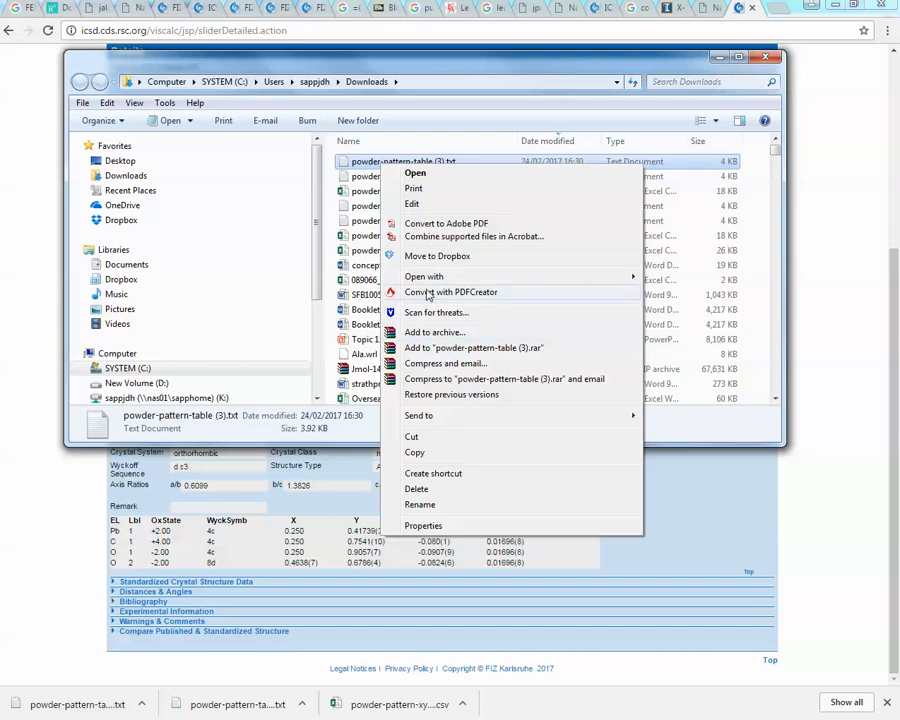
mouse_move(430, 277)
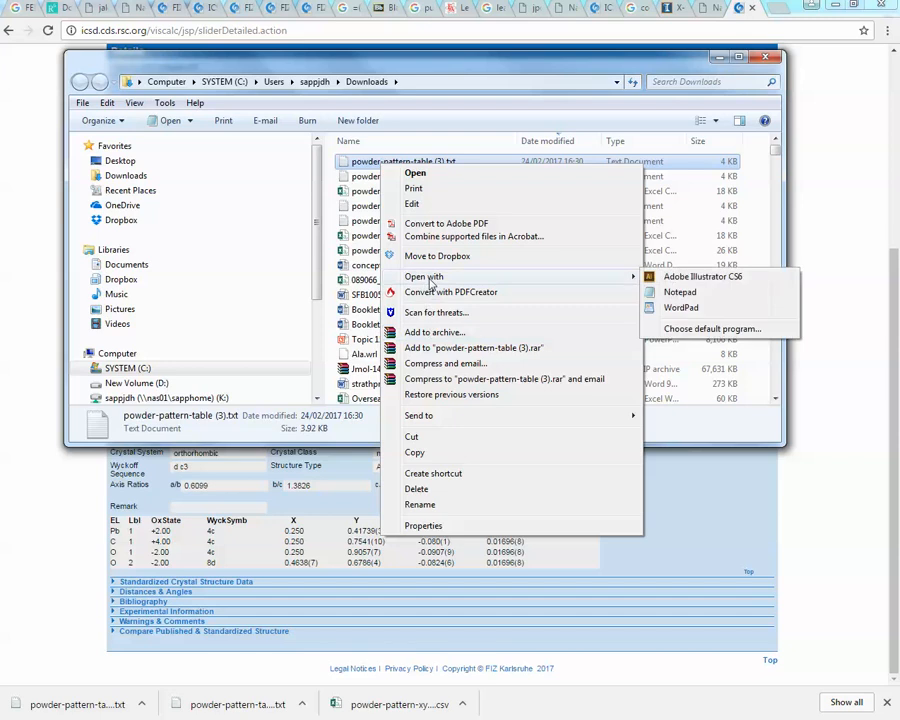
left_click(683, 308)
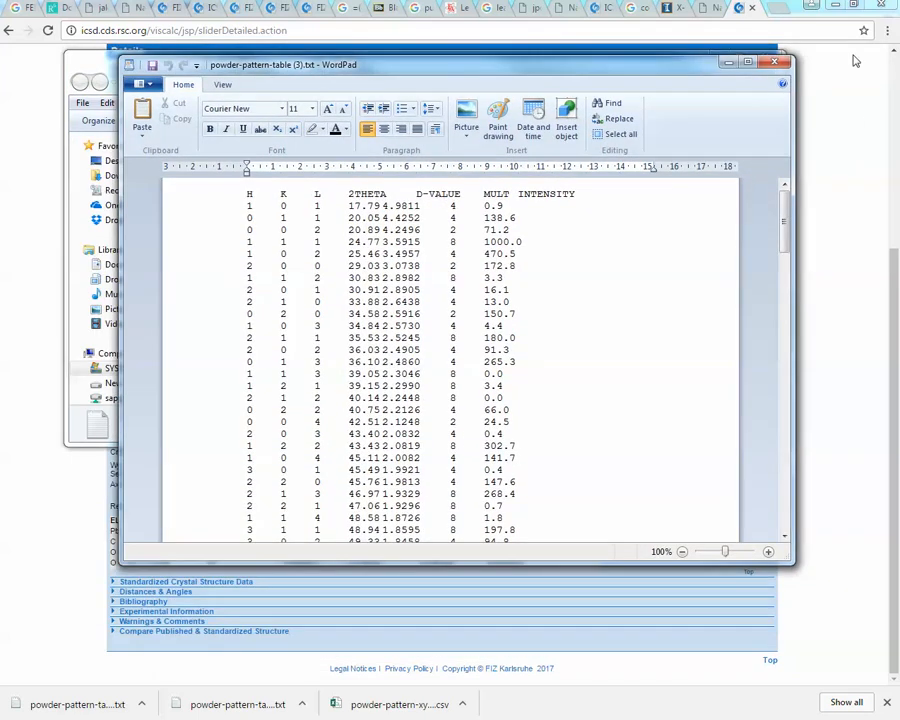
left_click(757, 63)
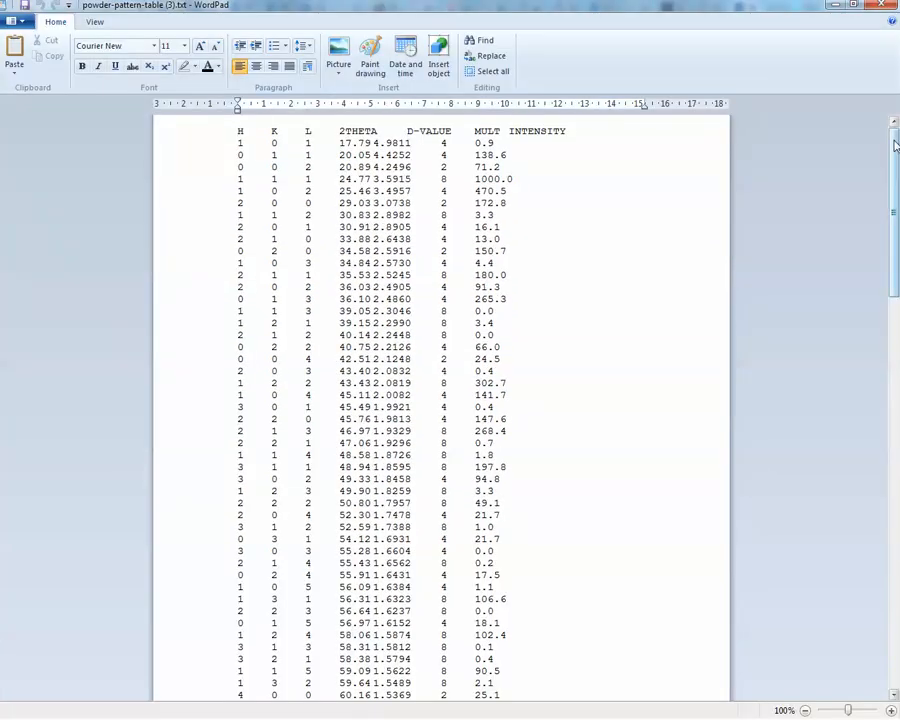
left_click_drag(895, 148, 892, 102)
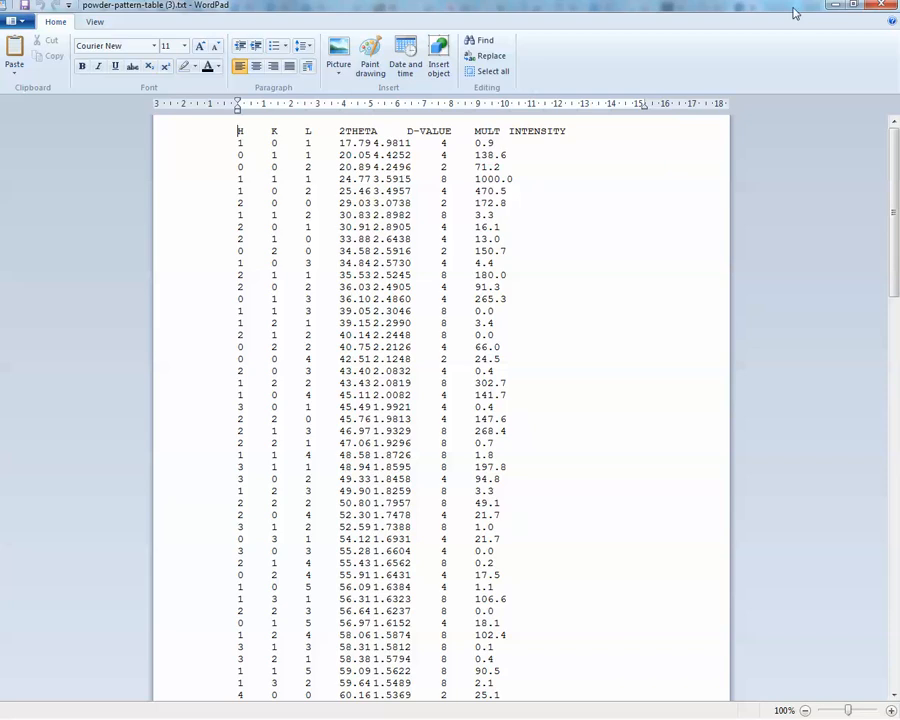
left_click(835, 5)
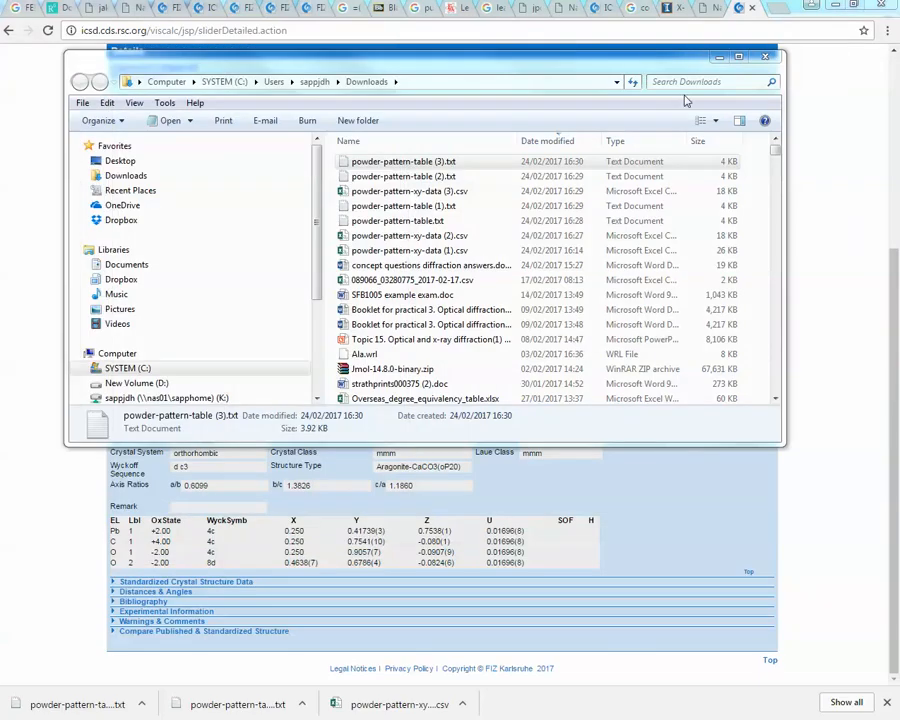
left_click(719, 57)
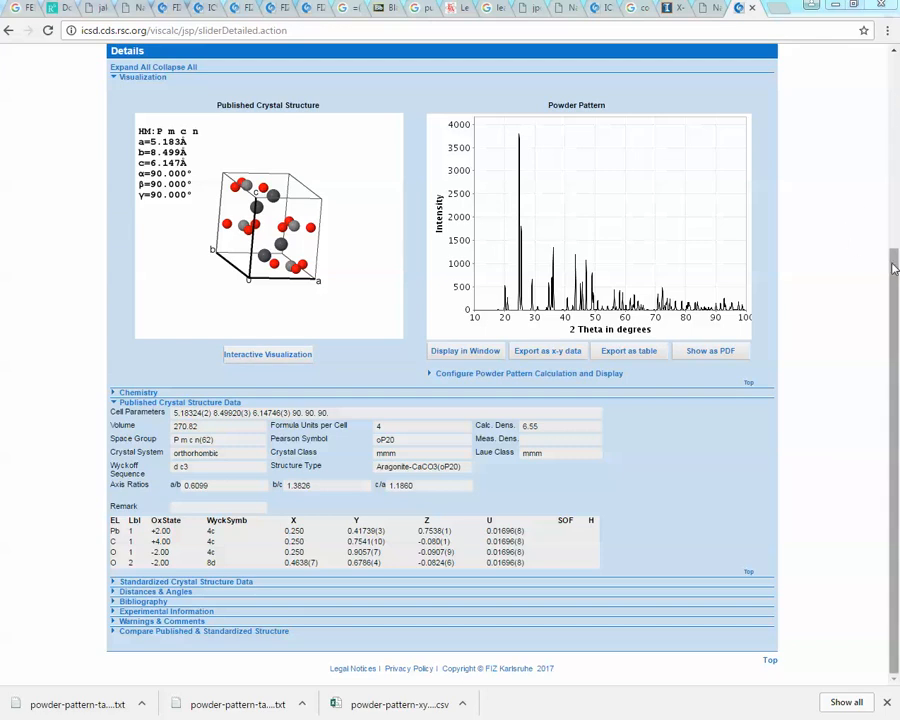
- Export the structure's CIF file and open the downloaded MyBaseFileName CIF
left_click_drag(894, 268, 897, 85)
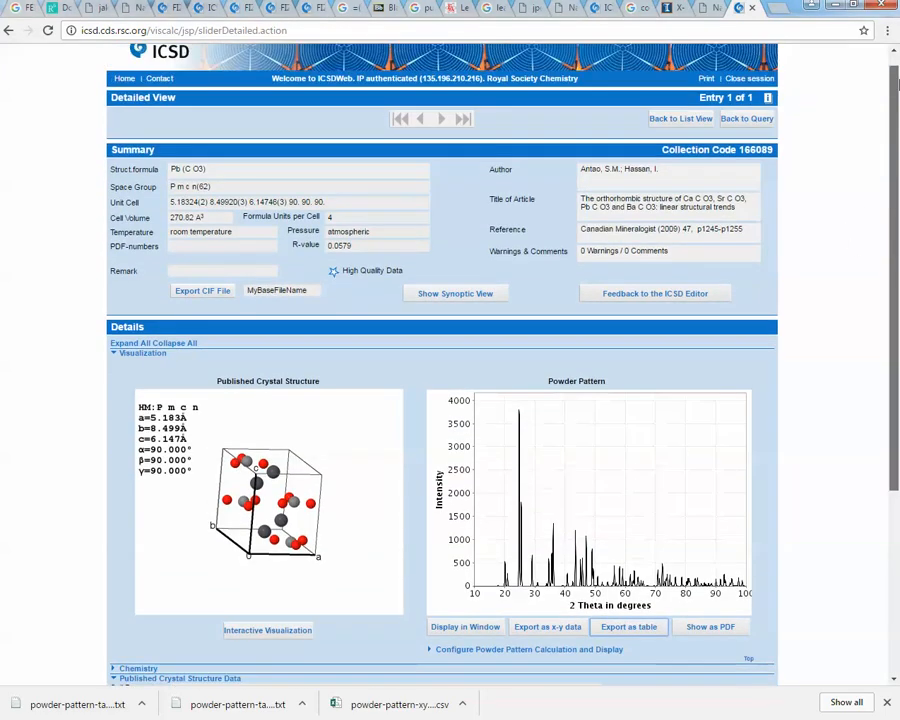
left_click(205, 290)
left_click(63, 707)
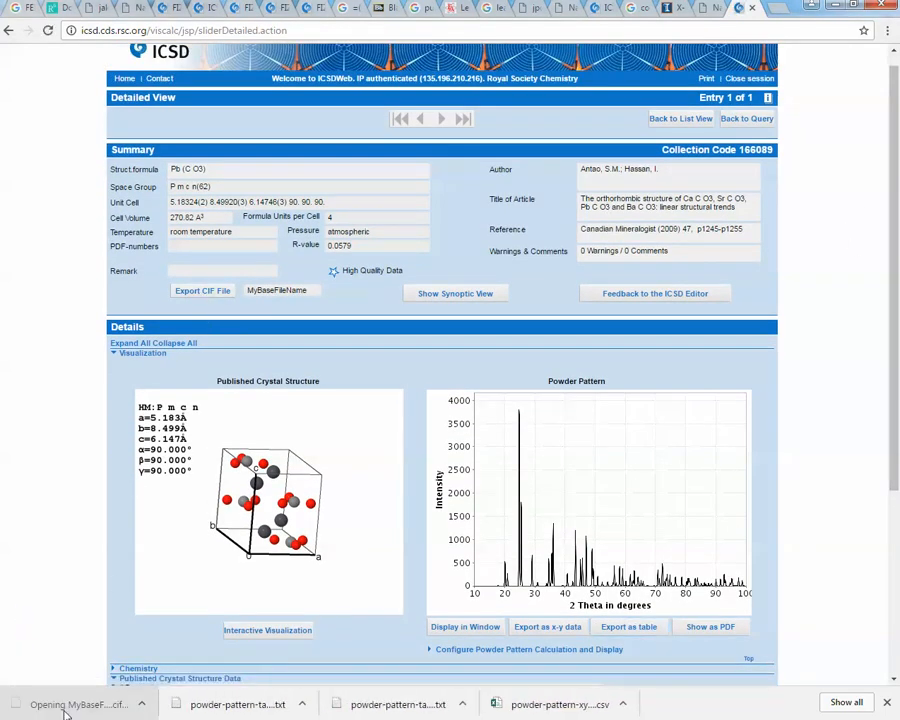